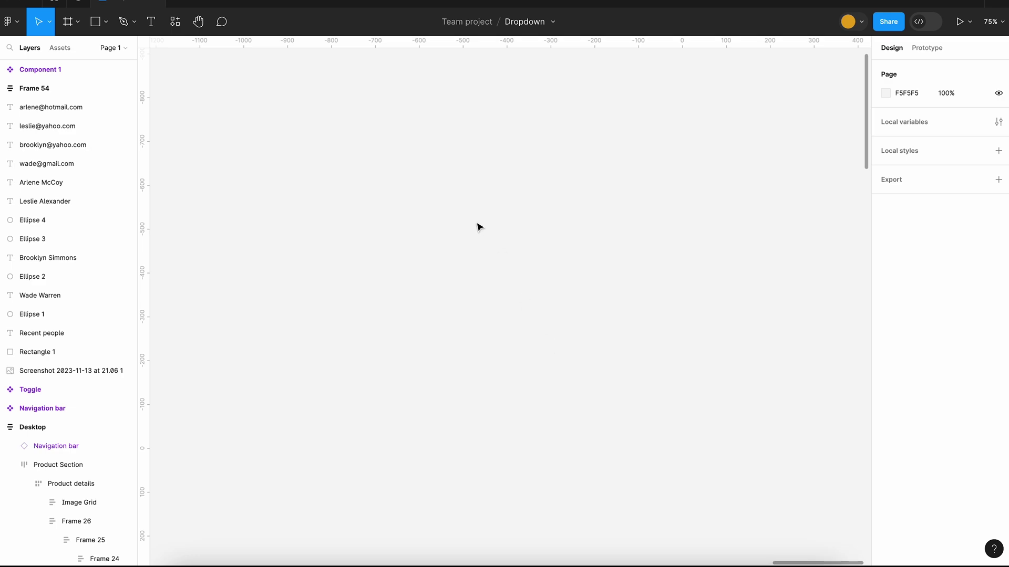
# Step: Create a 'Select size' label in a white, left-aligned, 487 px wide auto-layout frame
pyautogui.press('t')
pyautogui.click(492, 215)
pyautogui.write('Sel')
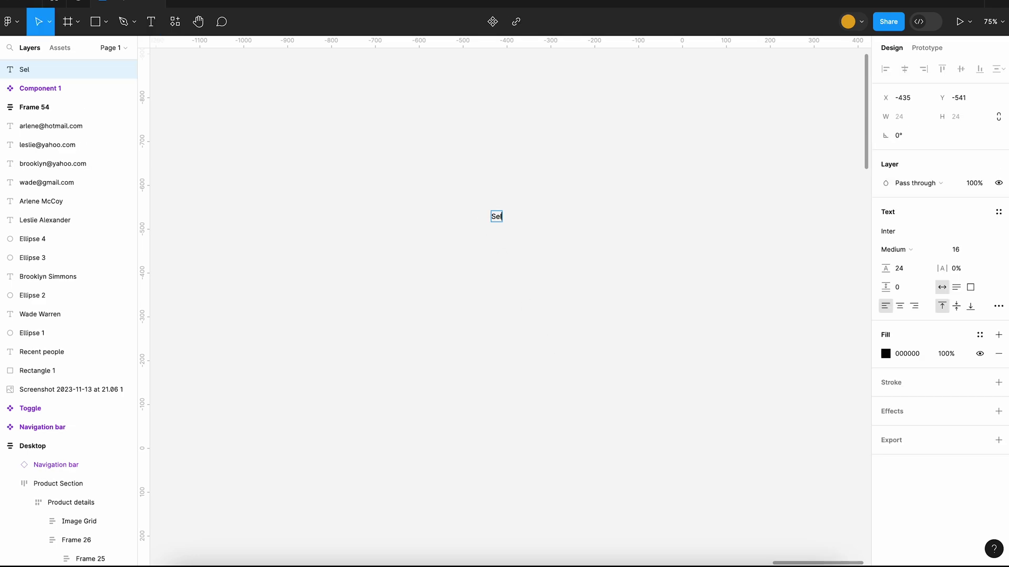
pyautogui.write('ect size')
pyautogui.press('Escape')
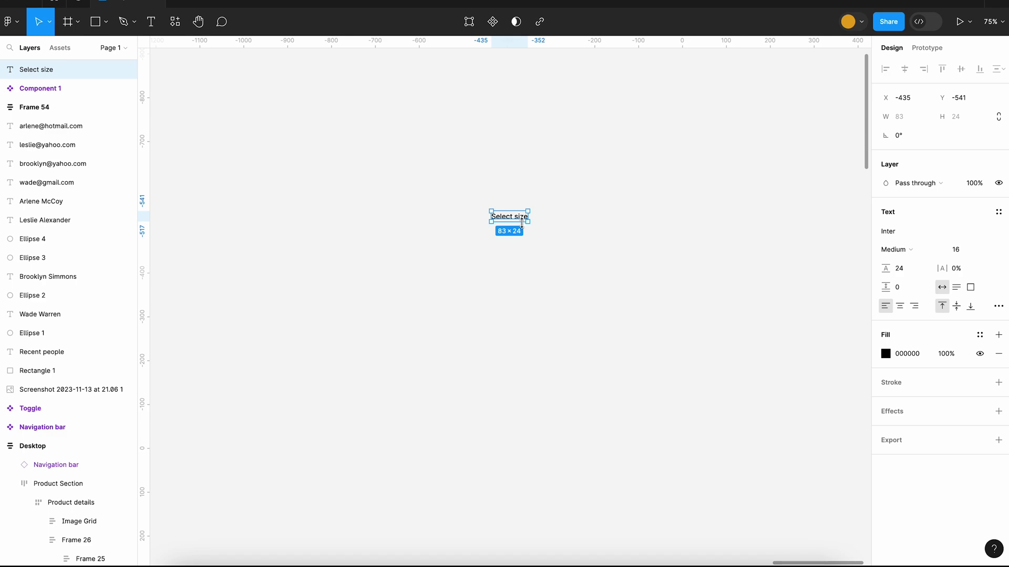
pyautogui.hotkey('shift', 'a')
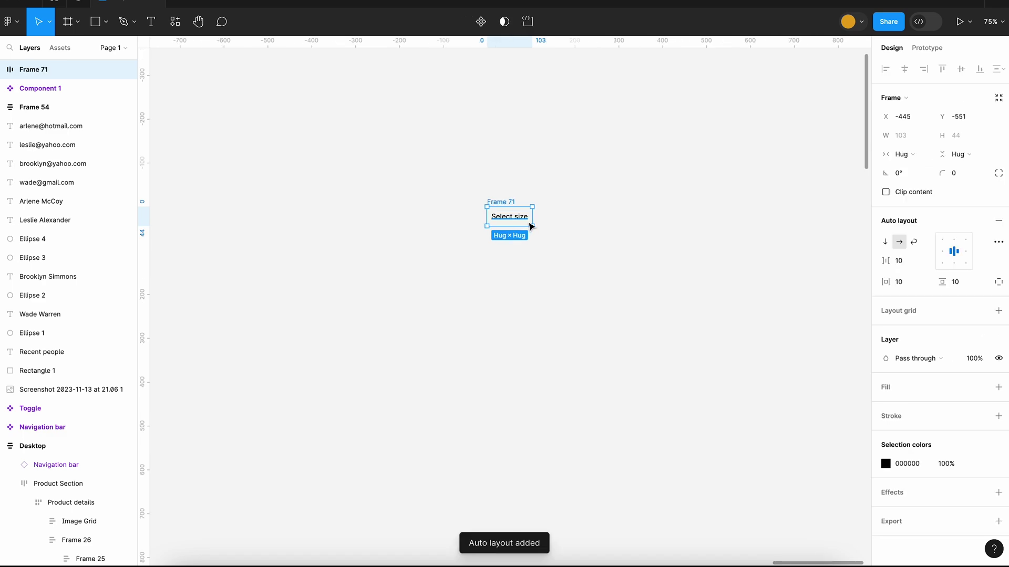
pyautogui.click(999, 387)
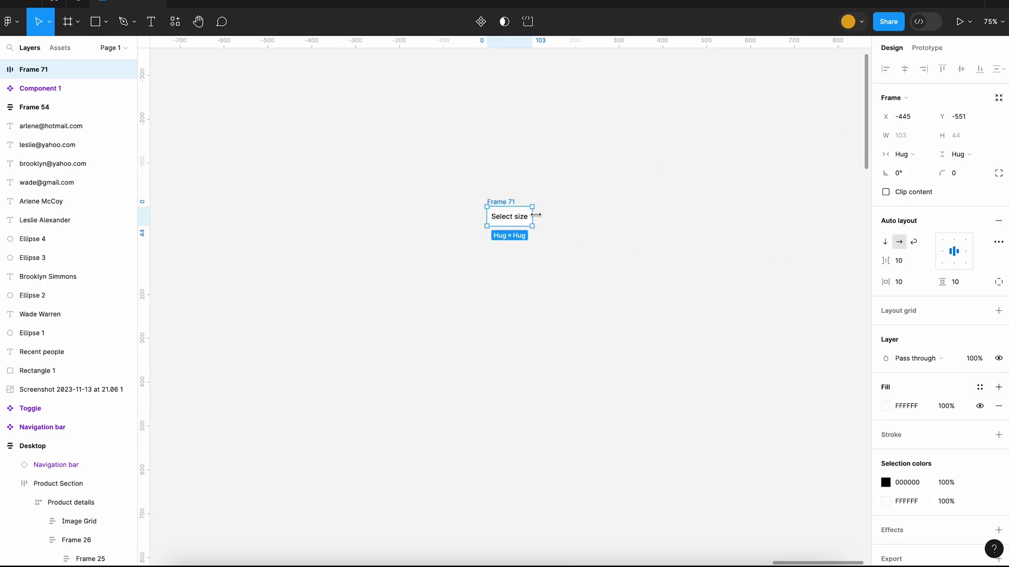
pyautogui.moveTo(536, 215); pyautogui.dragTo(701, 215)
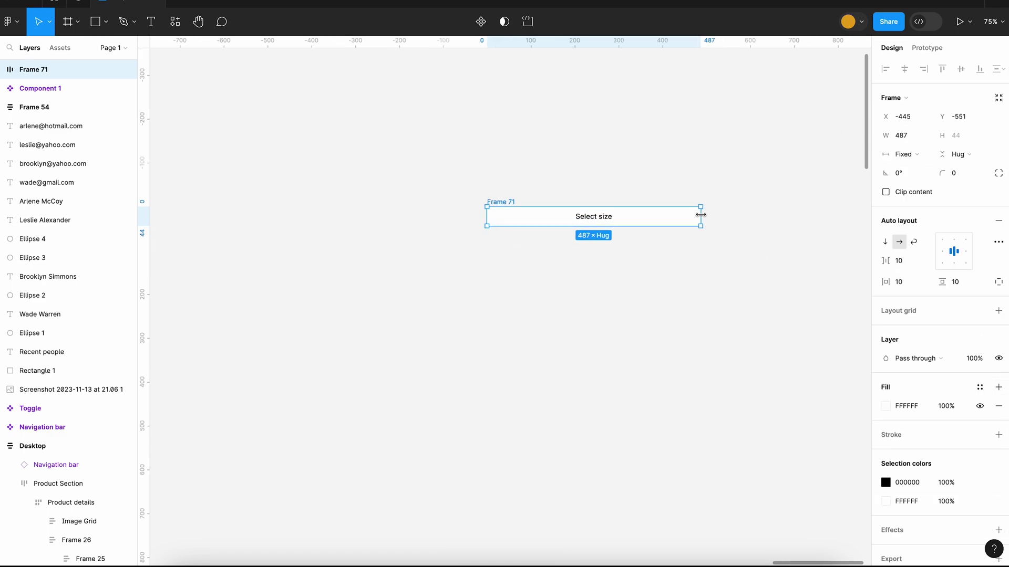
pyautogui.click(942, 252)
pyautogui.click(556, 180)
# Step: Add a 24 px CaretDown icon after the text, with Auto spacing pushing it right
pyautogui.hotkey('ctrl', 'alt', 'p')
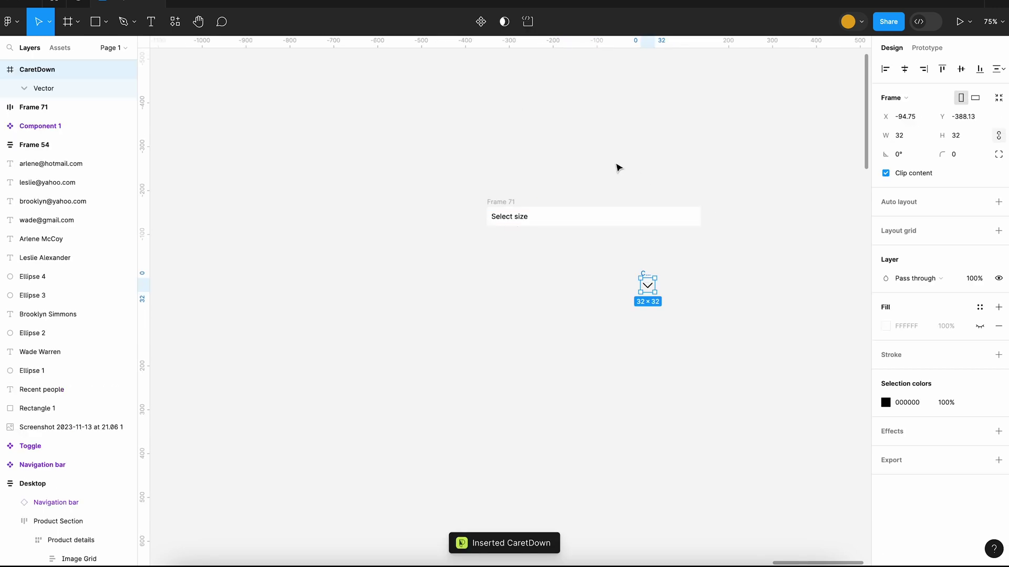
pyautogui.hotkey('ctrl', 'z')
pyautogui.click(508, 216)
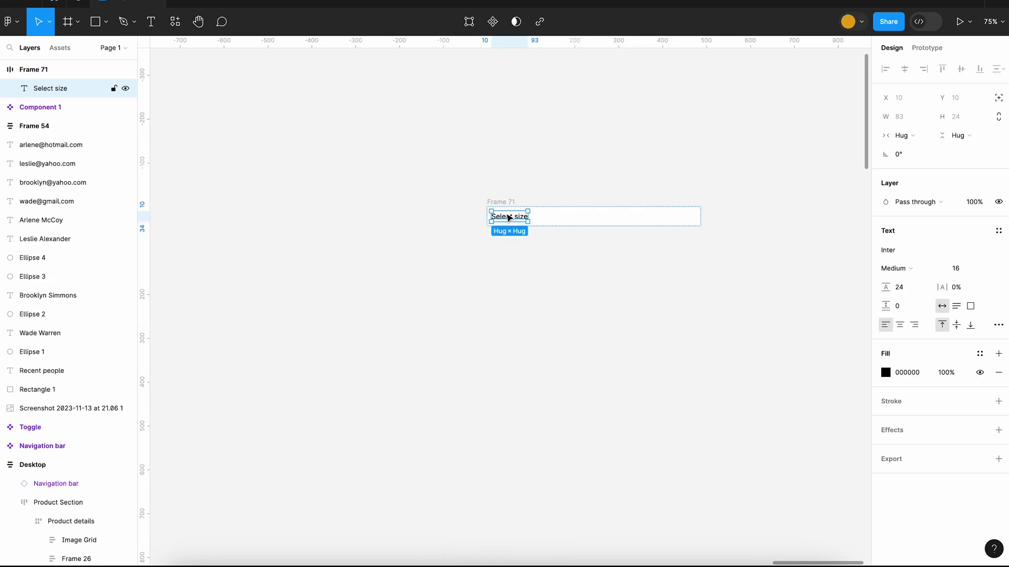
pyautogui.hotkey('ctrl', 'alt', 'p')
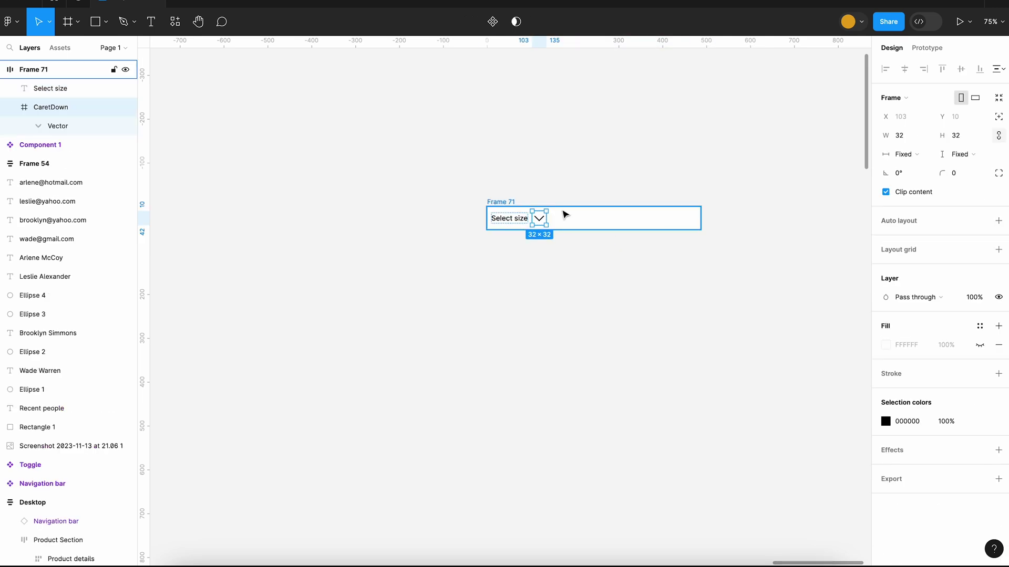
pyautogui.press('k')
pyautogui.press('Escape')
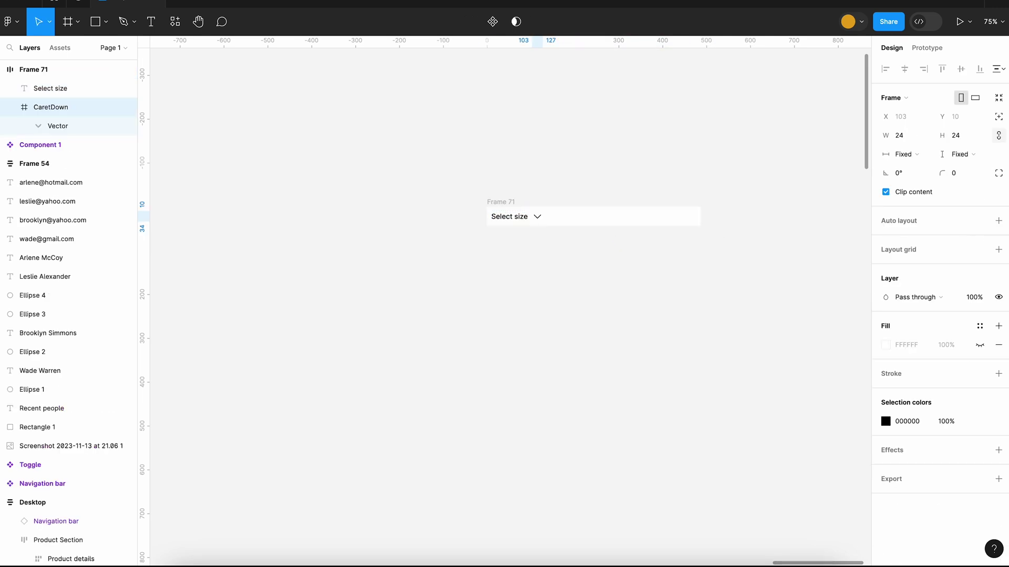
pyautogui.press('Escape')
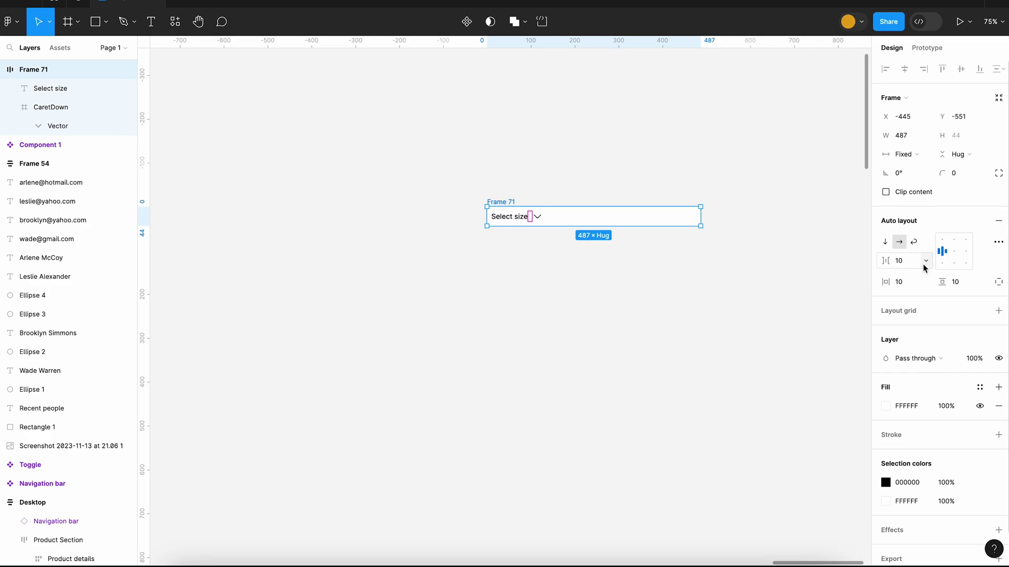
pyautogui.click(923, 262)
pyautogui.click(923, 275)
# Step: Give the header frame a black outline stroke
pyautogui.click(678, 293)
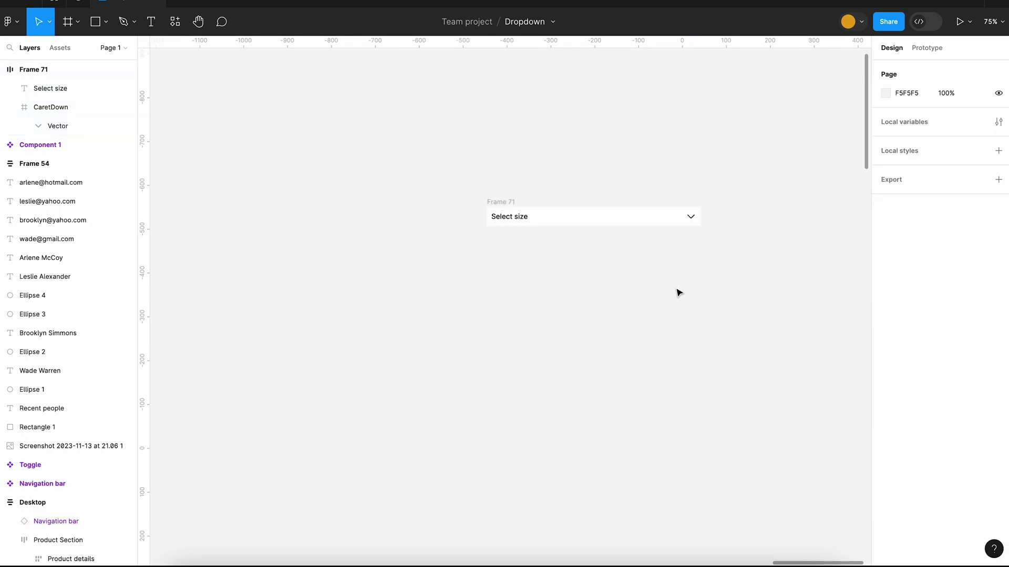
pyautogui.click(506, 201)
pyautogui.click(998, 435)
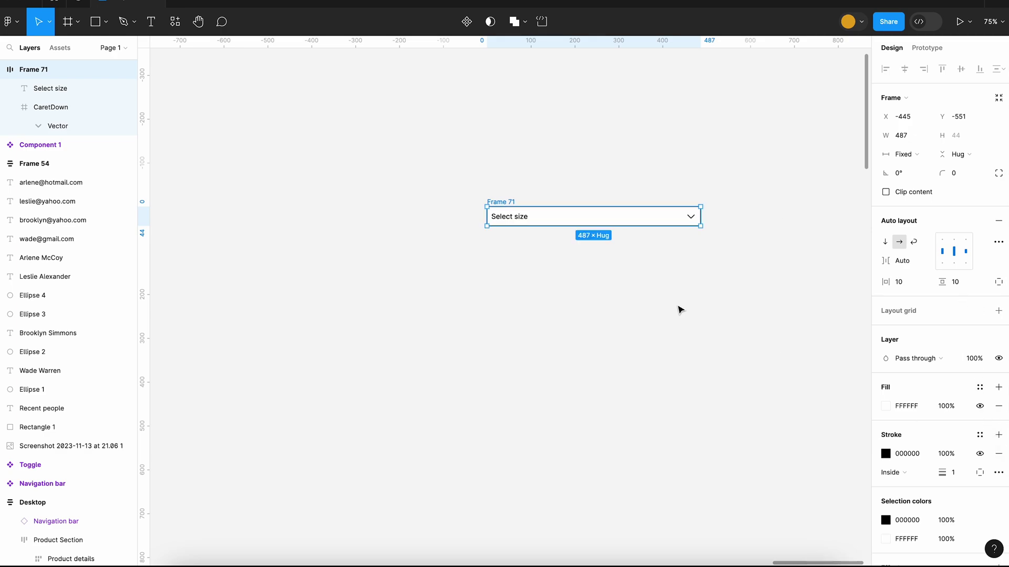
# Step: Duplicate the header below itself, delete its caret, and set fixed 10 spacing
pyautogui.click(677, 308)
pyautogui.moveTo(502, 201); pyautogui.dragTo(502, 229)
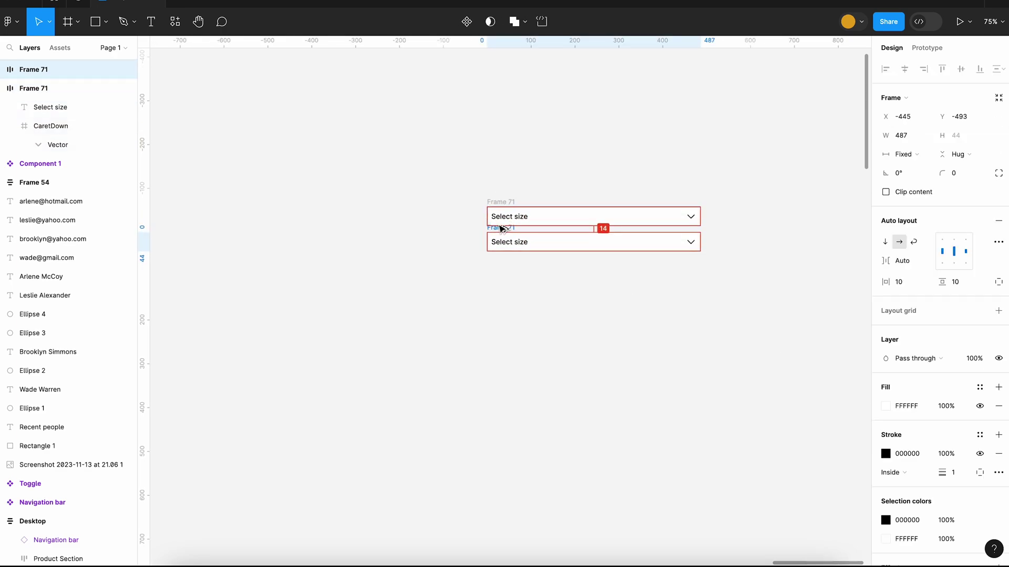
pyautogui.click(690, 242)
pyautogui.press('Delete')
pyautogui.click(514, 235)
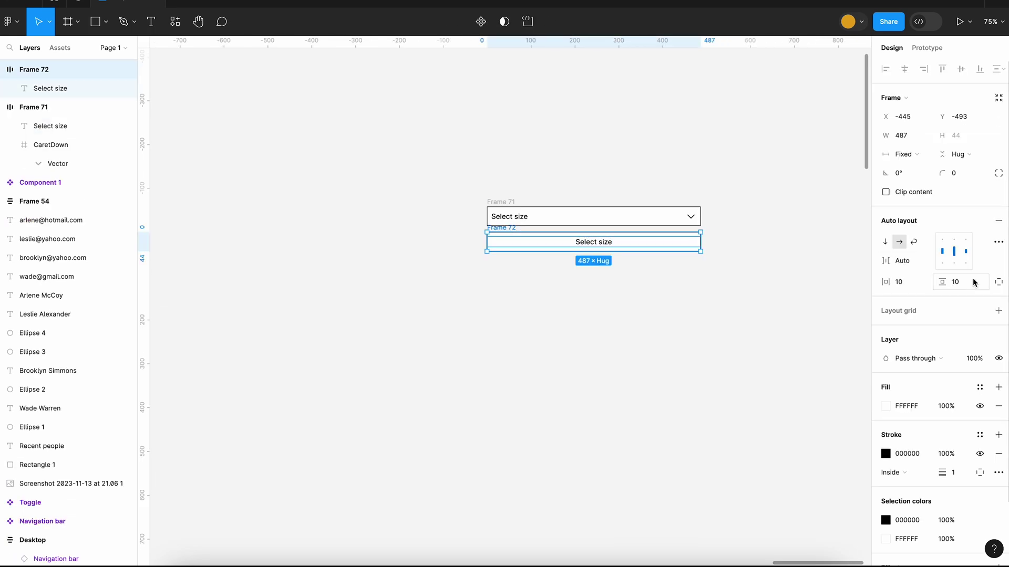
pyautogui.click(927, 261)
pyautogui.click(925, 261)
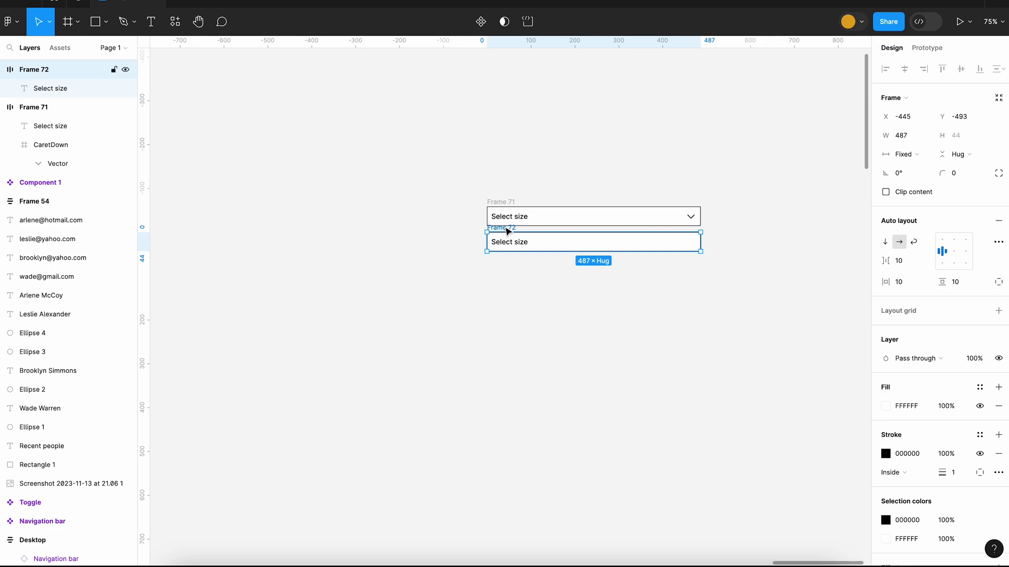
# Step: Copy the row into four rows and label them 32, 34, 36 and 38
pyautogui.moveTo(508, 231); pyautogui.dragTo(504, 250)
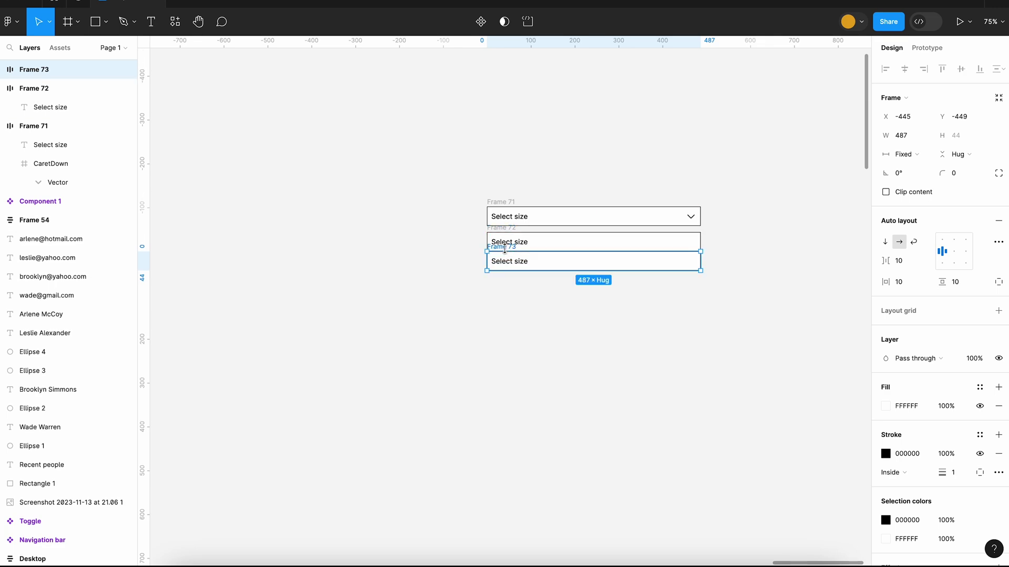
pyautogui.hotkey('ctrl', 'd')
pyautogui.hotkey('ctrl', 'd')
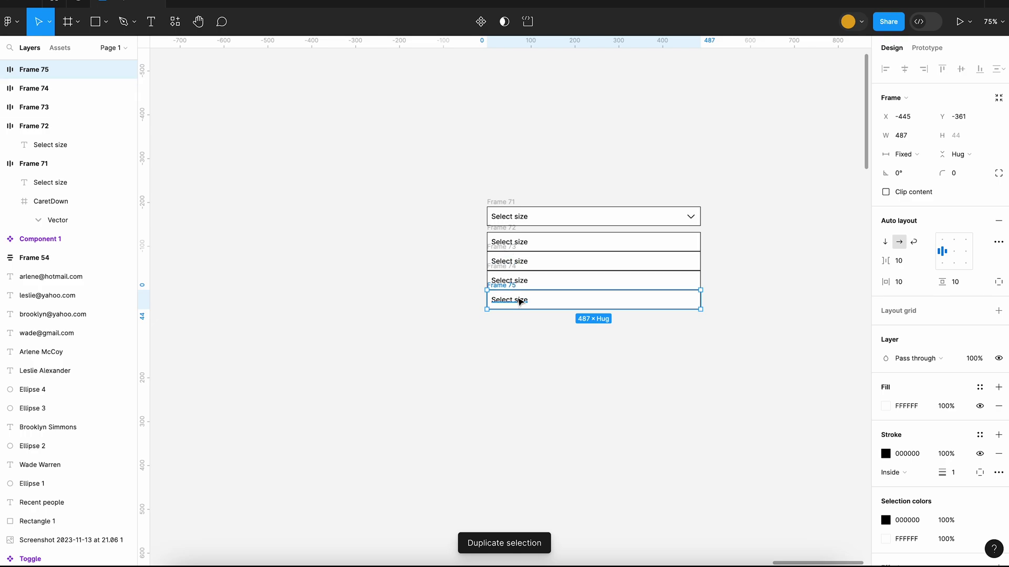
pyautogui.doubleClick(513, 241)
pyautogui.write('32')
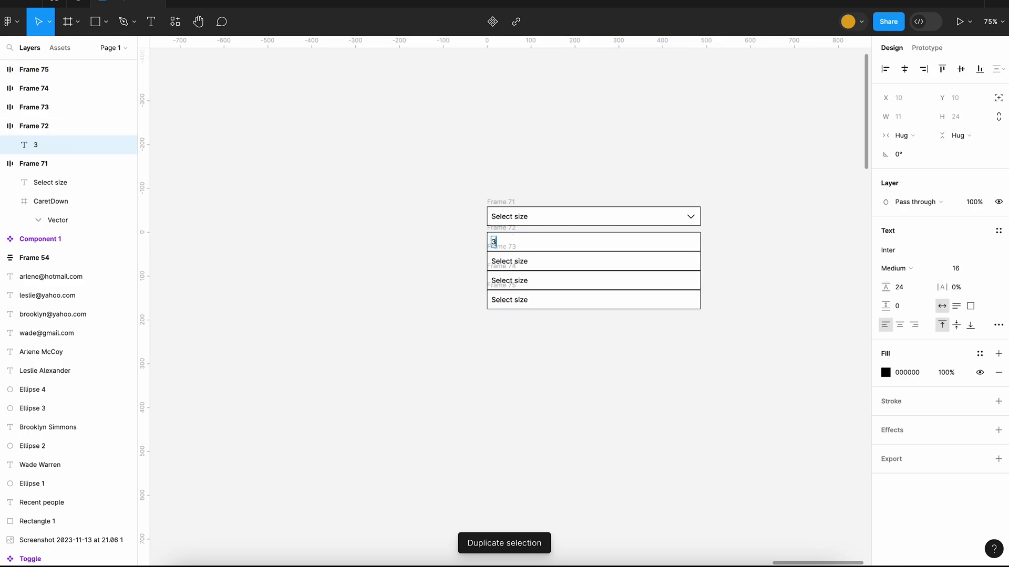
pyautogui.doubleClick(520, 260)
pyautogui.write('34')
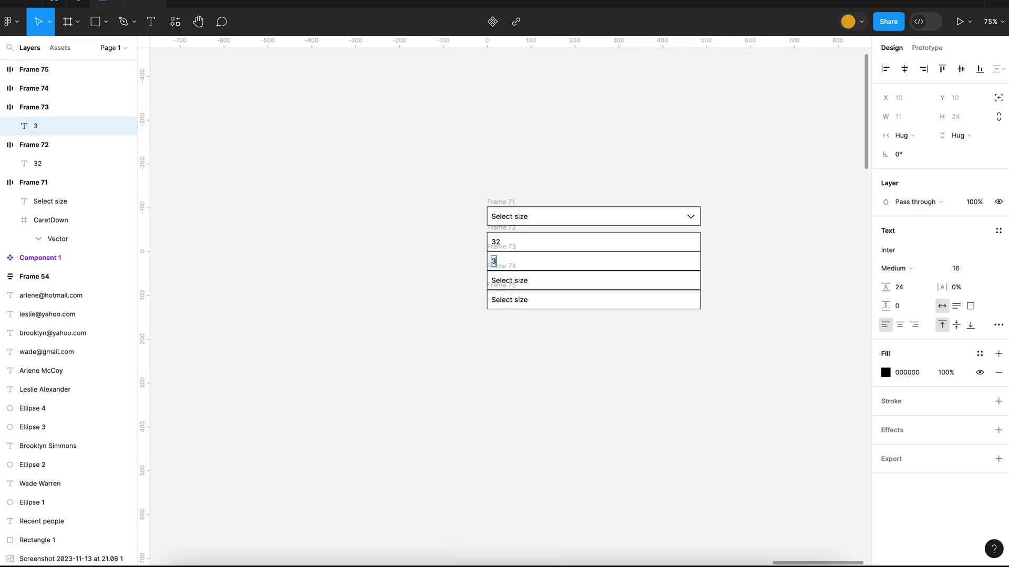
pyautogui.doubleClick(520, 281)
pyautogui.write('36')
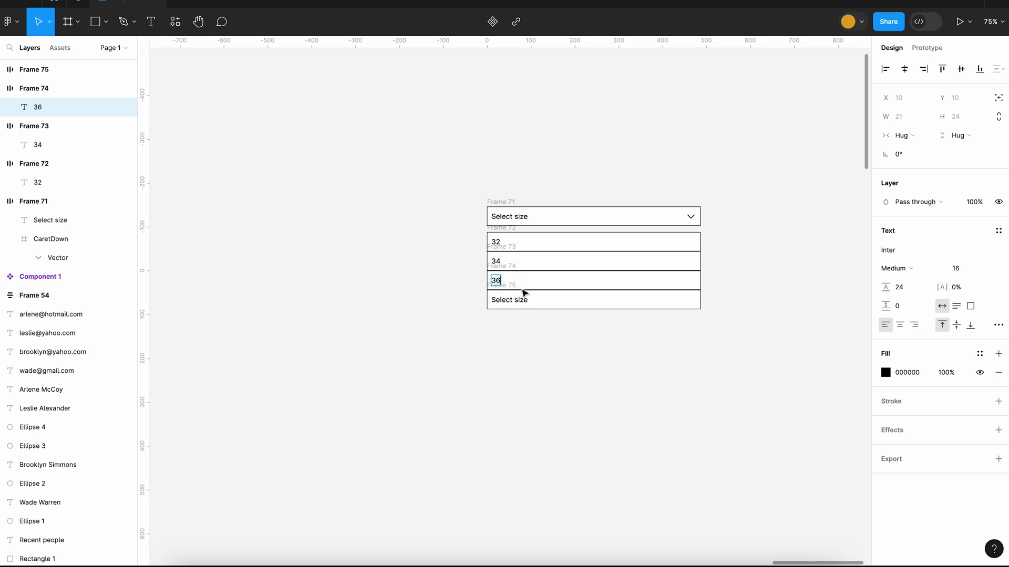
pyautogui.doubleClick(520, 300)
pyautogui.write('38')
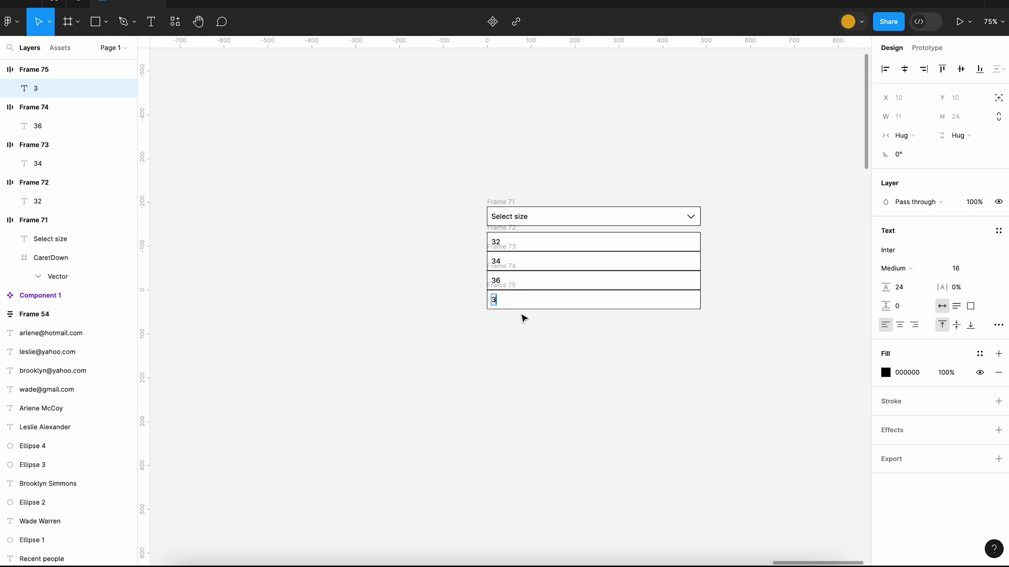
pyautogui.press('Escape')
pyautogui.click(522, 348)
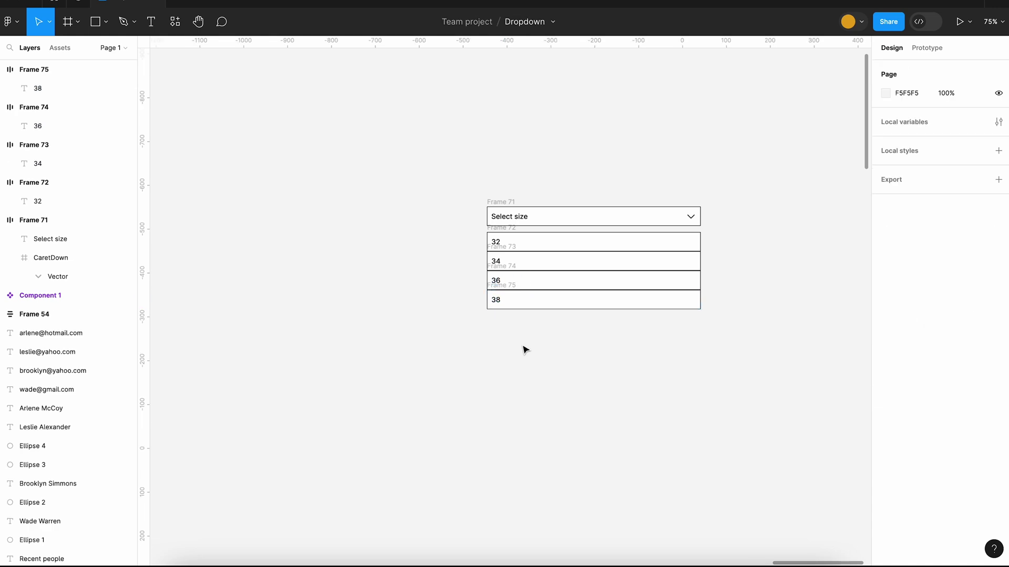
# Step: Stack the 32, 34, 36 and 38 rows into one vertical auto-layout list
pyautogui.click(499, 238)
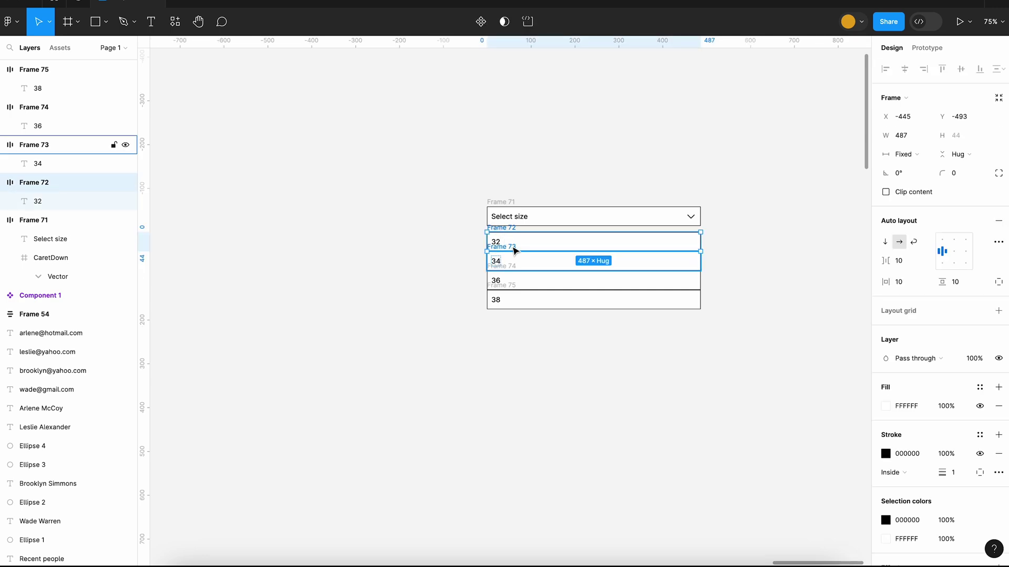
pyautogui.keyDown('shift'); pyautogui.click(513, 258); pyautogui.keyUp('shift')
pyautogui.keyDown('shift'); pyautogui.click(514, 273); pyautogui.keyUp('shift')
pyautogui.keyDown('shift'); pyautogui.click(513, 294); pyautogui.keyUp('shift')
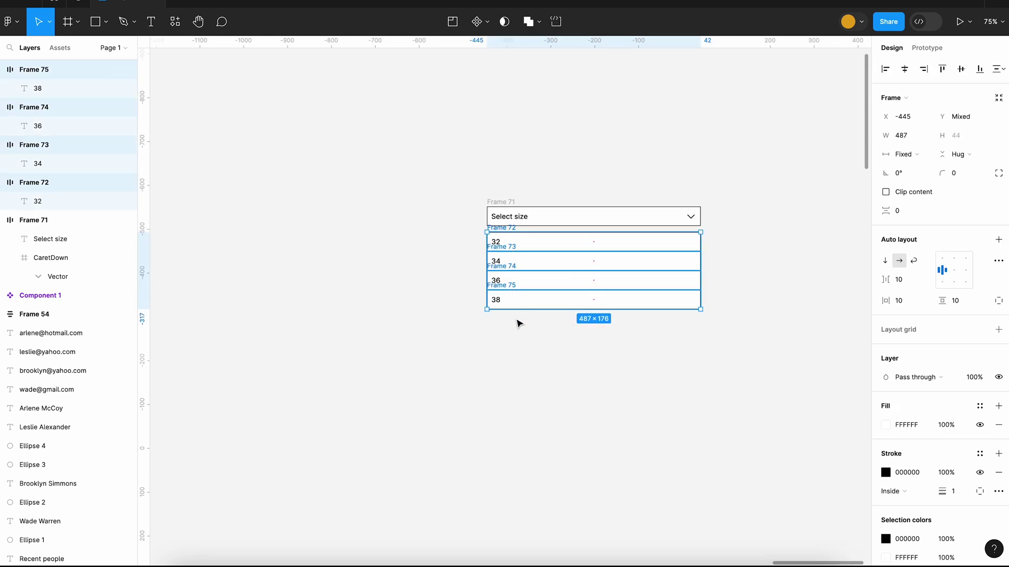
pyautogui.hotkey('shift', 'a')
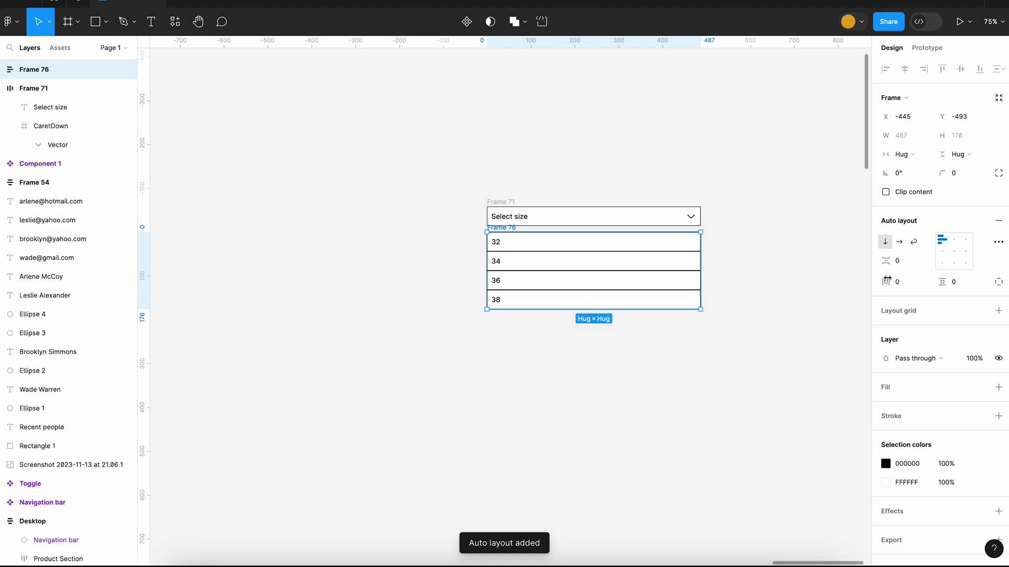
pyautogui.click(730, 317)
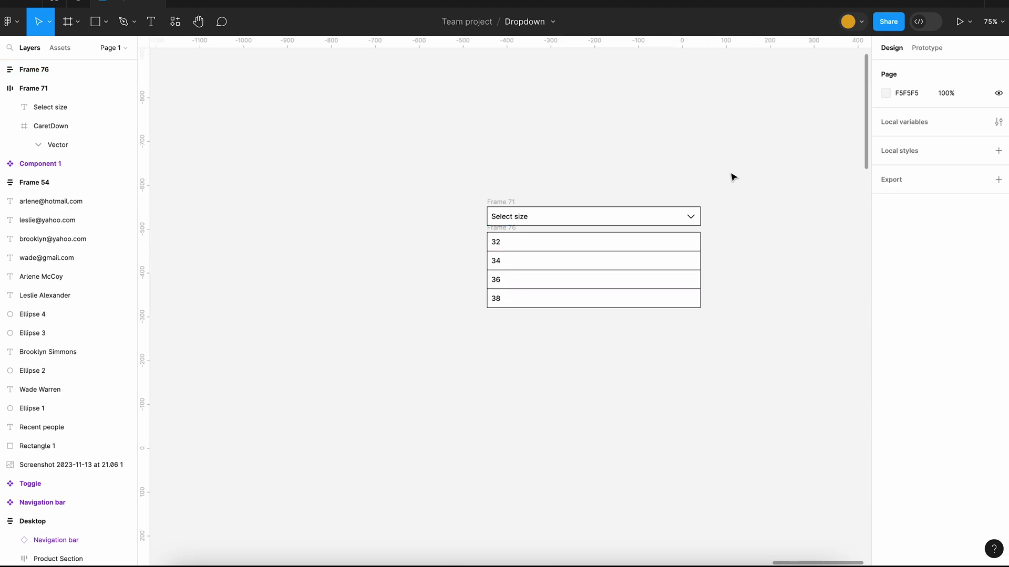
# Step: Wrap the header and options list in an auto-layout frame with 0 gap
pyautogui.moveTo(729, 172); pyautogui.dragTo(468, 358)
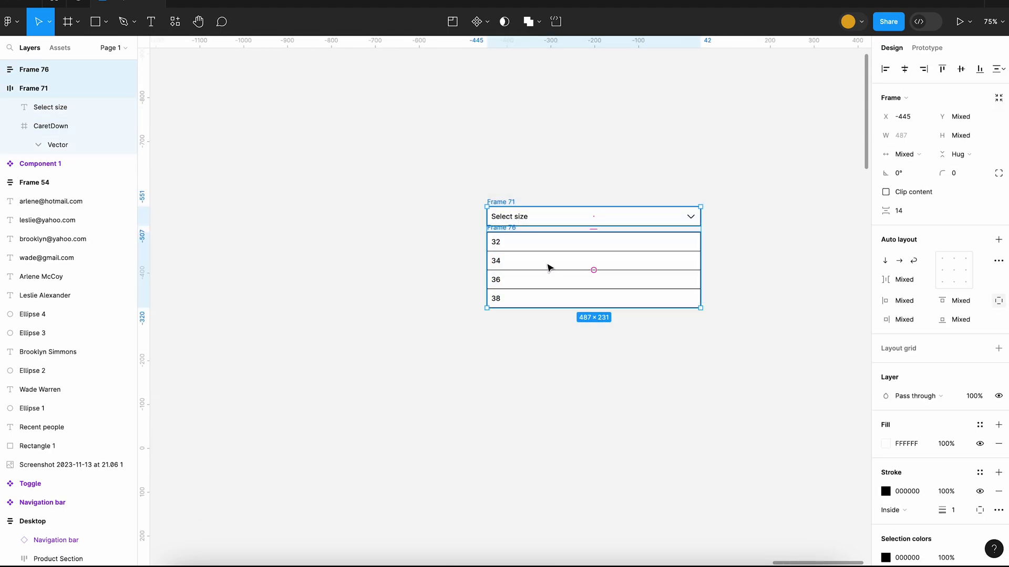
pyautogui.rightClick(547, 267)
pyautogui.click(588, 433)
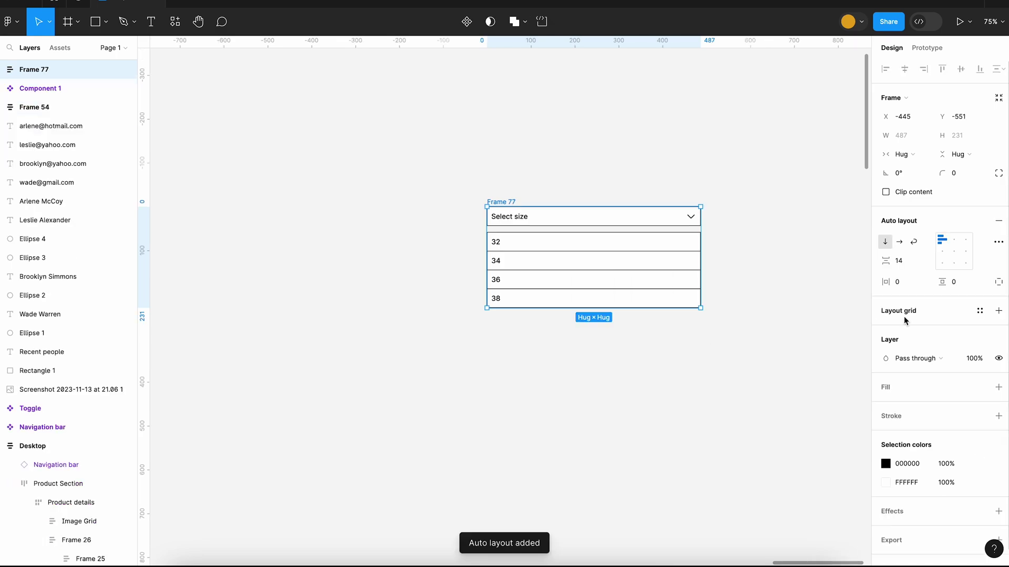
pyautogui.click(909, 262)
pyautogui.write('0')
pyautogui.press('Return')
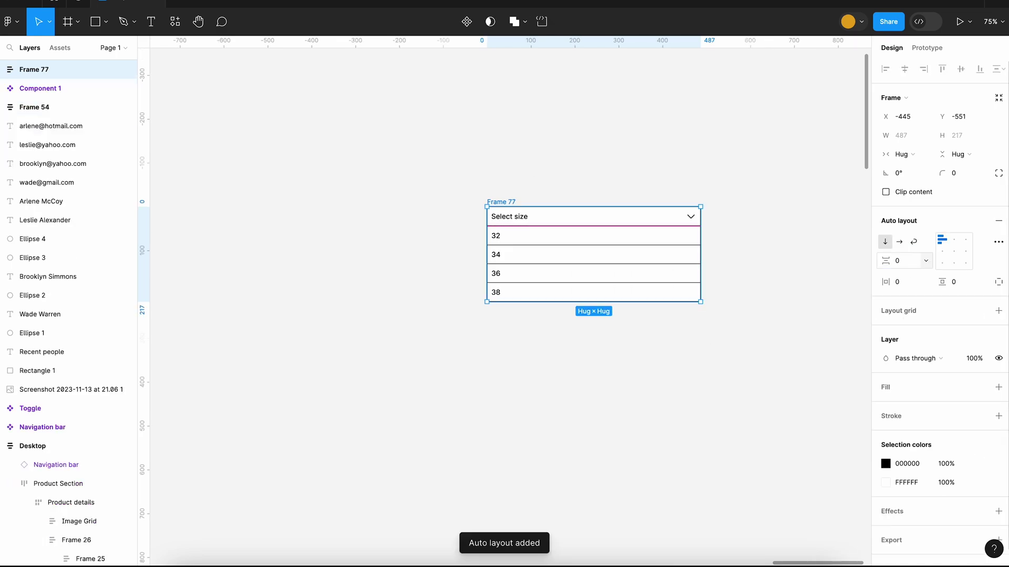
pyautogui.click(675, 363)
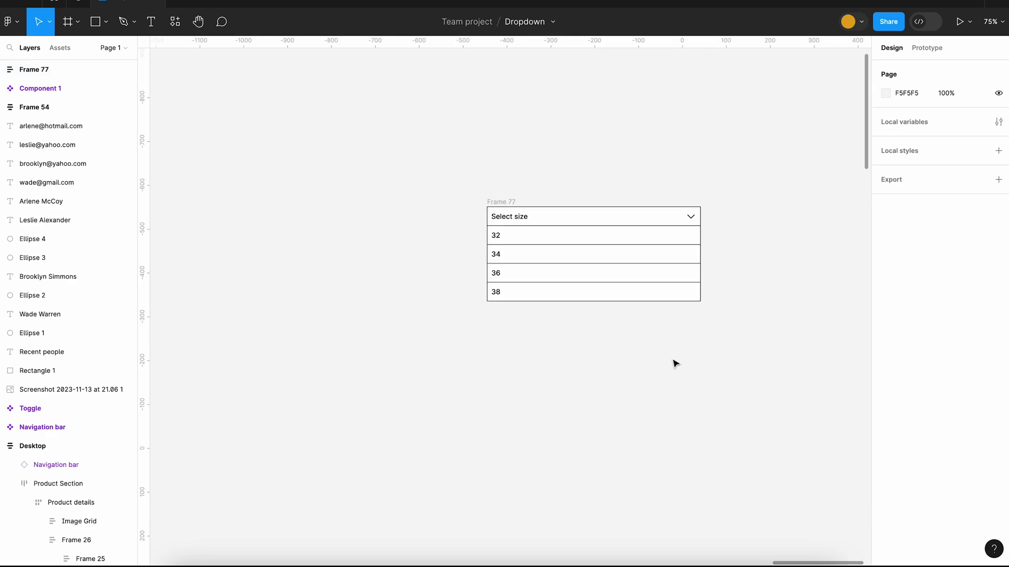
# Step: Rename the size rows list Frame 76 to 'dropdown menu'
pyautogui.click(629, 257)
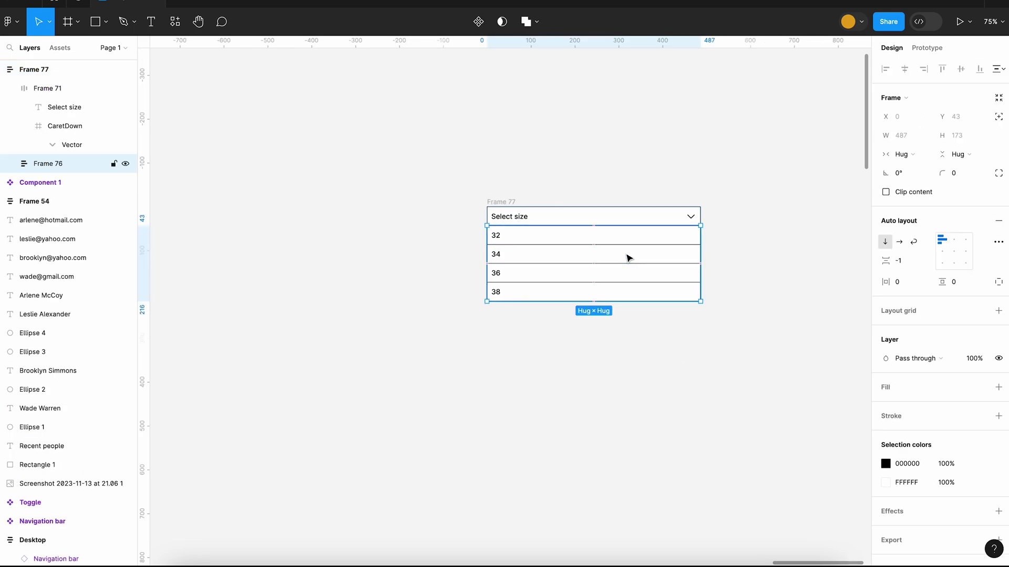
pyautogui.doubleClick(59, 169)
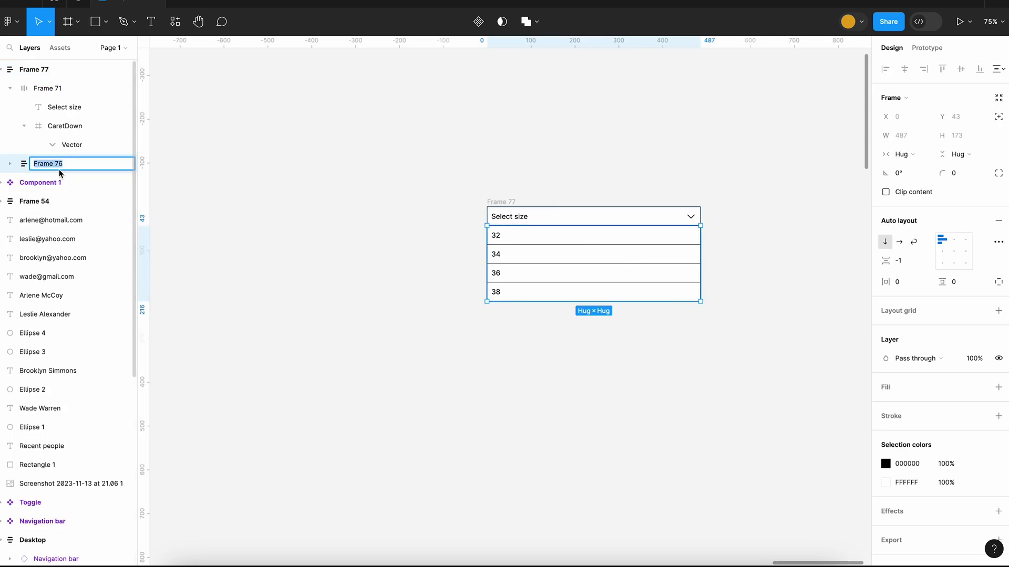
pyautogui.write('down menu')
pyautogui.press('Return')
# Step: Rename the header Frame 71 to 'select'
pyautogui.click(13, 90)
pyautogui.click(11, 89)
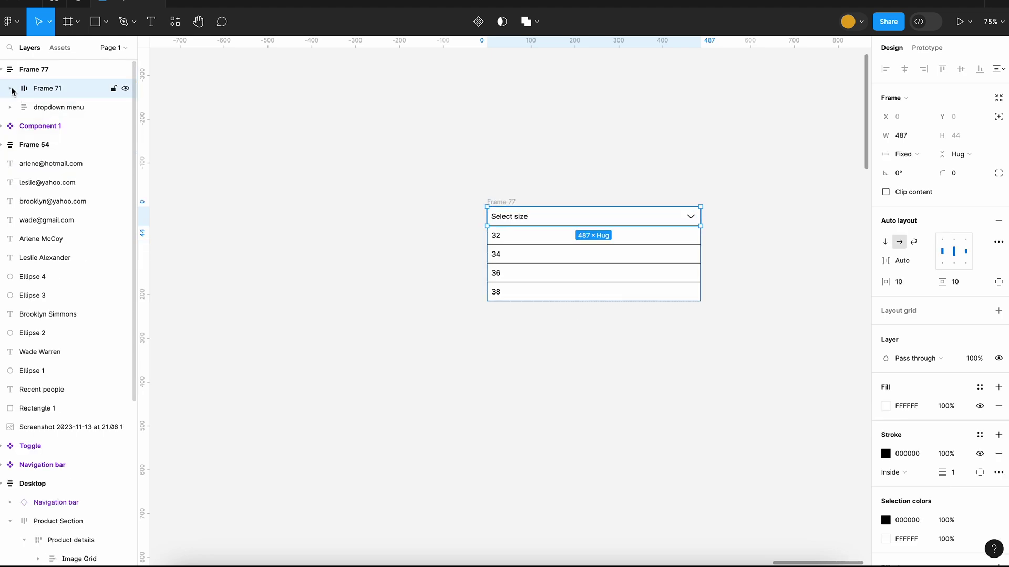
pyautogui.doubleClick(61, 90)
pyautogui.write('select')
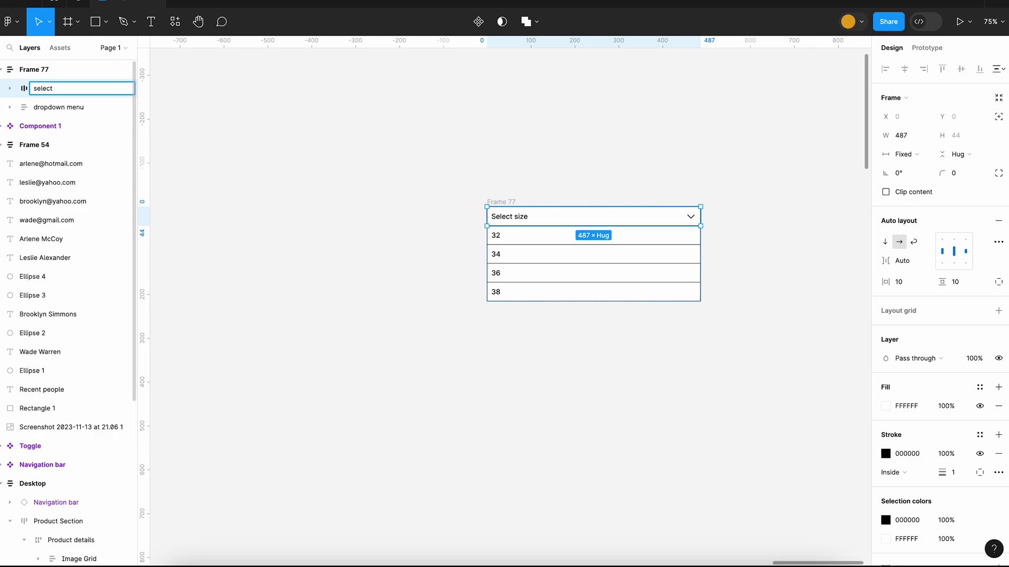
pyautogui.press('Return')
# Step: Rename the outer Frame 77 to 'Single select dropdown'
pyautogui.click(74, 70)
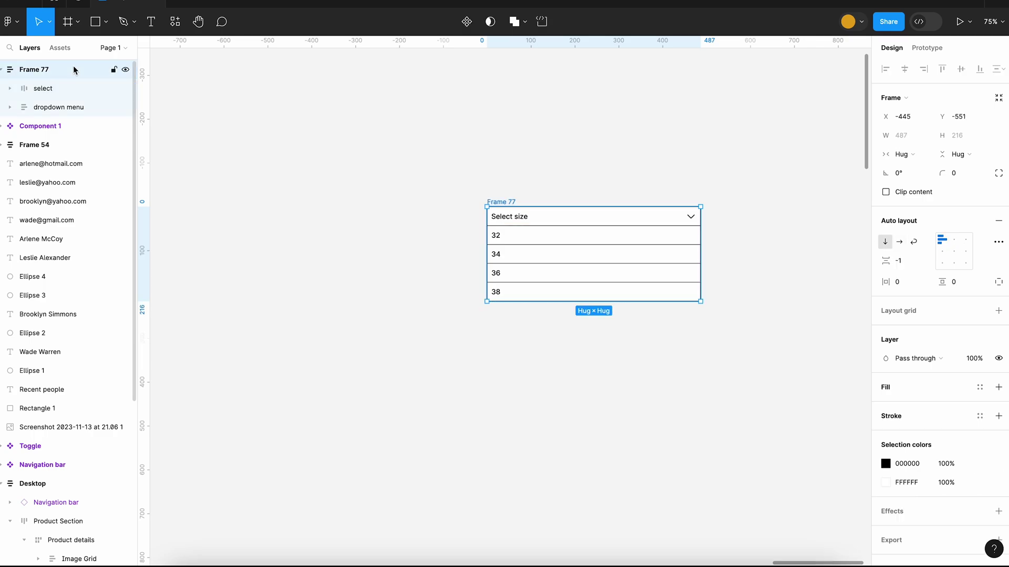
pyautogui.doubleClick(74, 70)
pyautogui.write('Single select dropd')
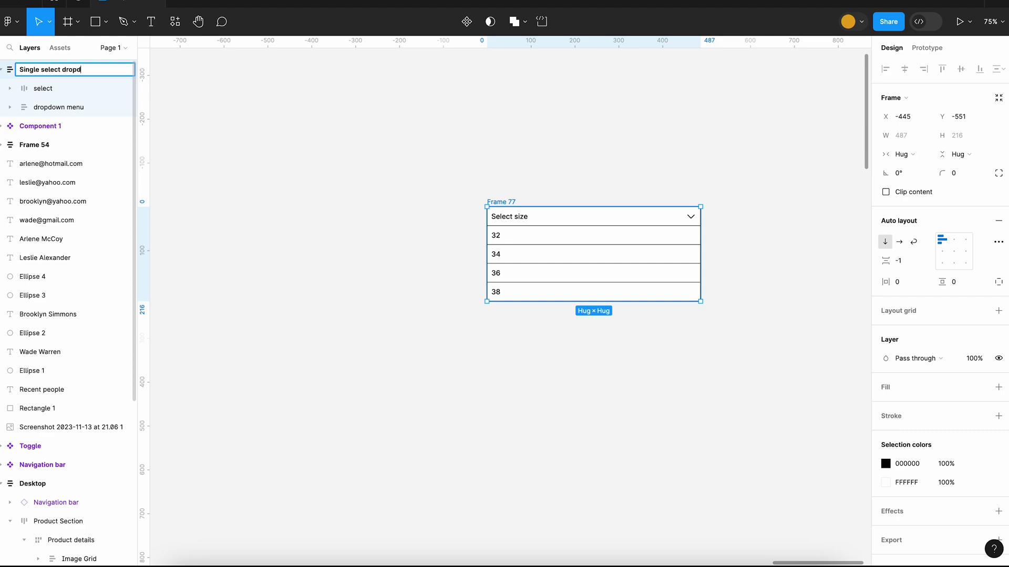
pyautogui.write('own')
pyautogui.press('Return')
pyautogui.click(313, 192)
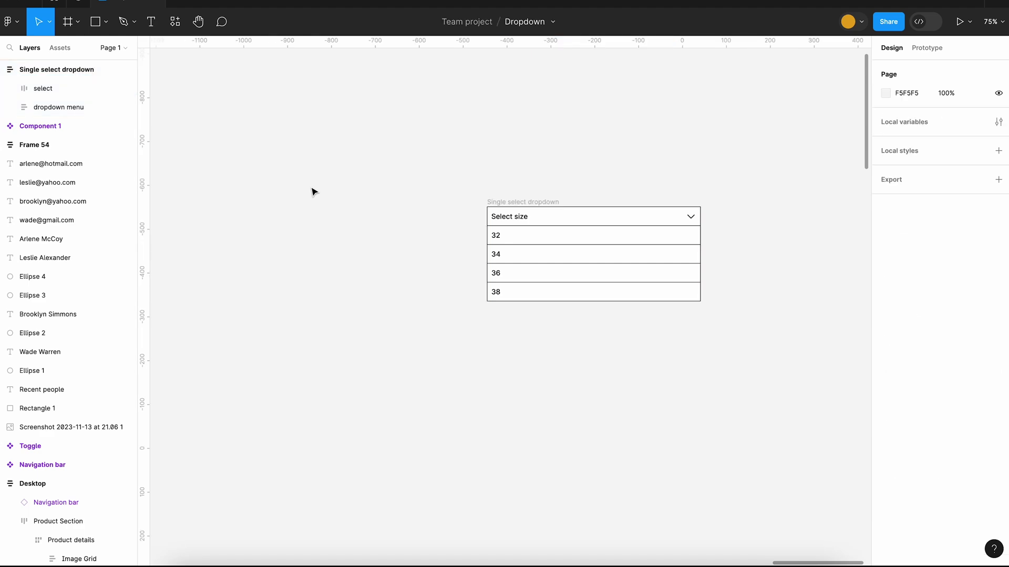
# Step: Create a string variable named 'Text' with value 'Select size'
pyautogui.click(998, 122)
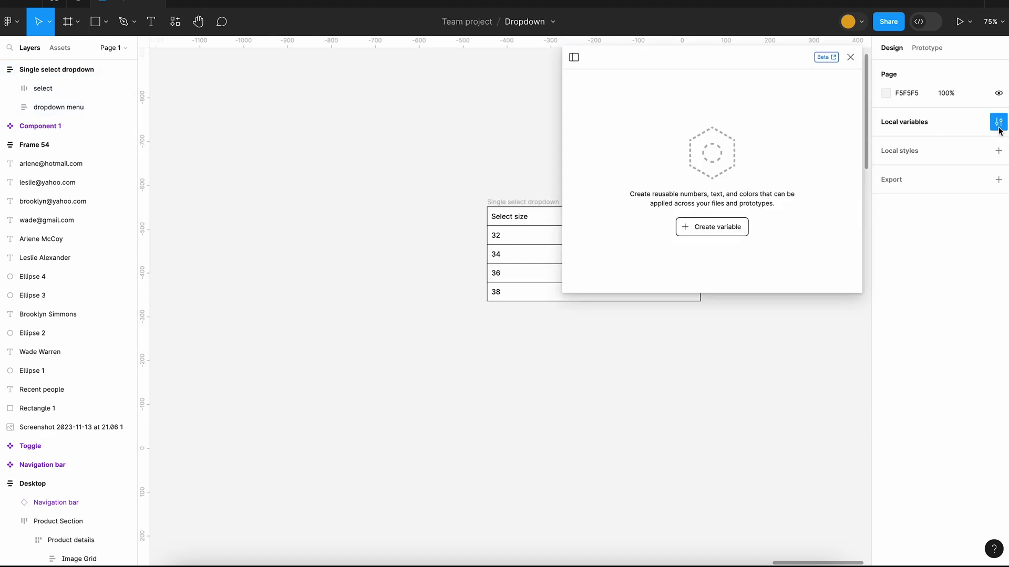
pyautogui.click(735, 230)
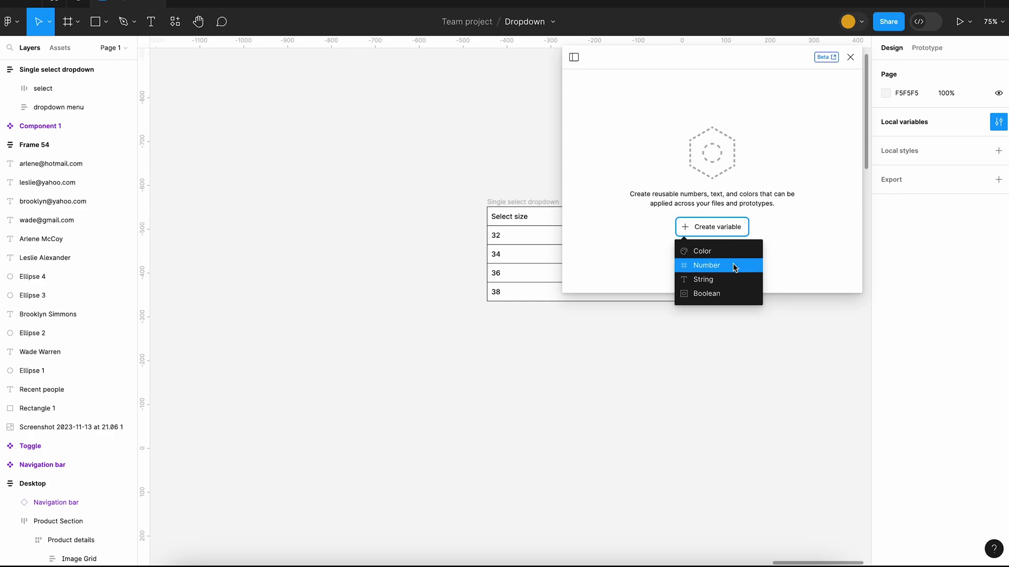
pyautogui.click(732, 279)
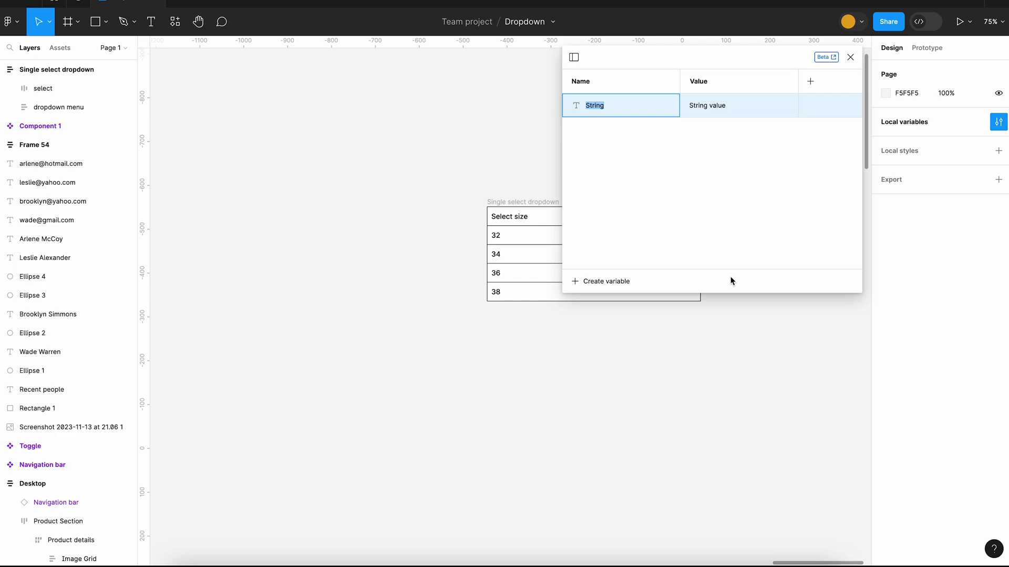
pyautogui.write('Text')
pyautogui.press('Return')
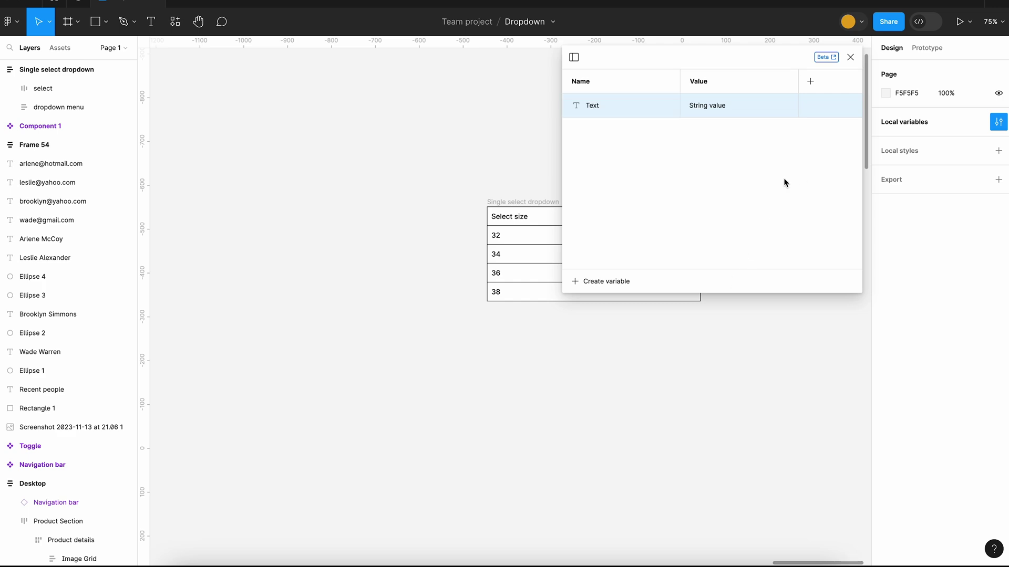
pyautogui.doubleClick(730, 108)
pyautogui.write('Select size')
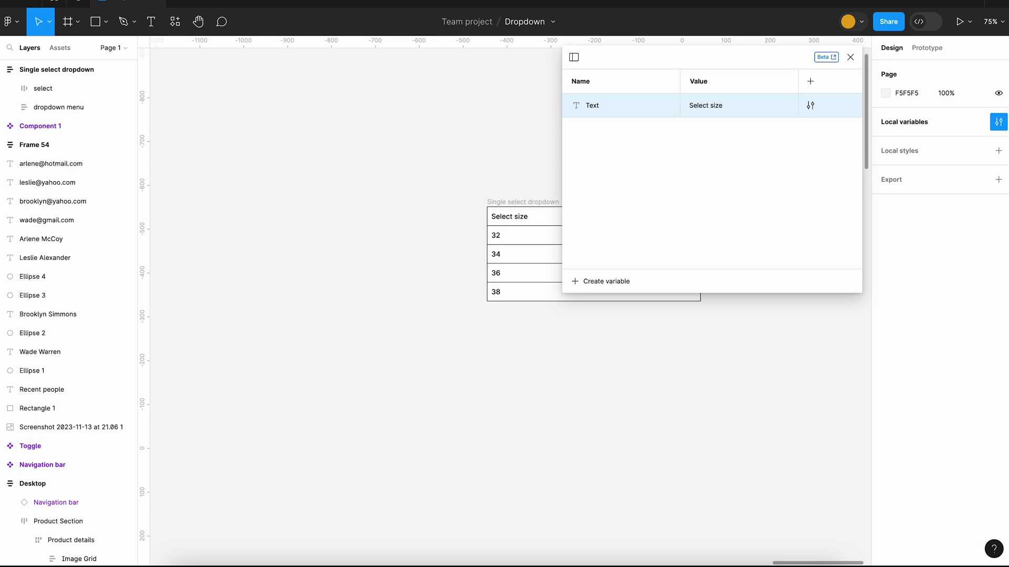
pyautogui.press('Return')
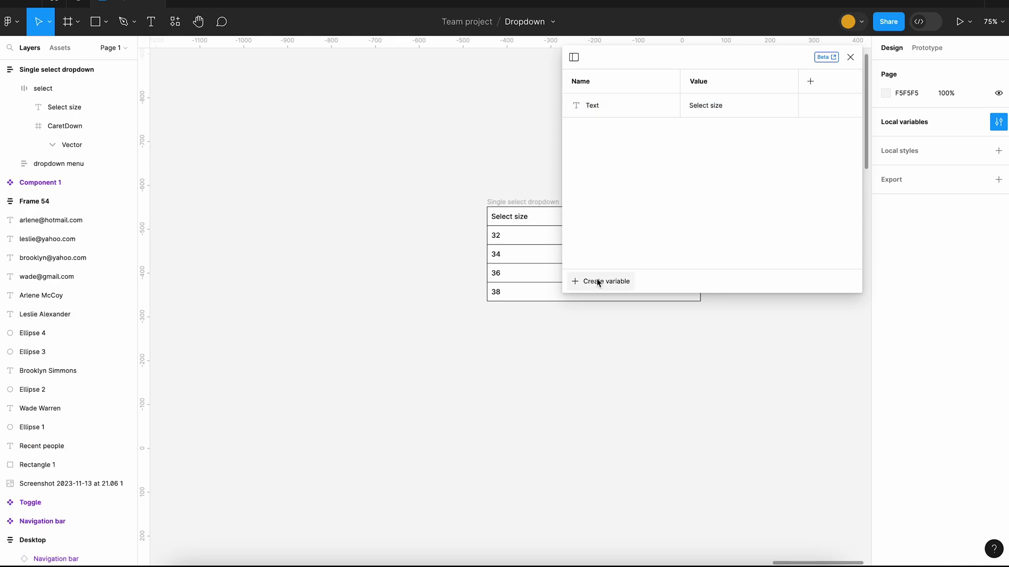
# Step: Create a boolean variable named 'show dropdown', left at false
pyautogui.click(604, 281)
pyautogui.click(610, 347)
pyautogui.write('show dropdown')
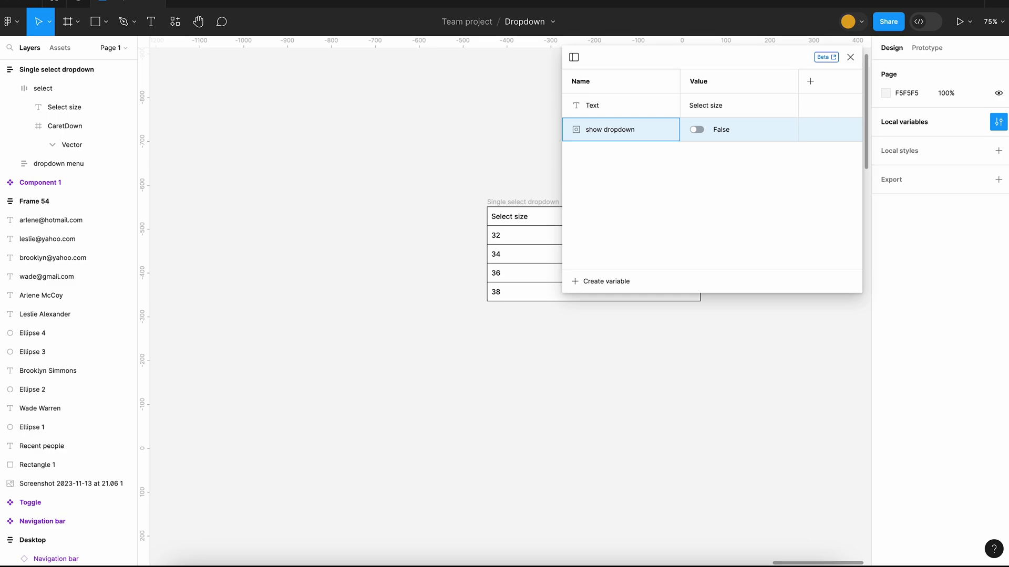
pyautogui.press('Return')
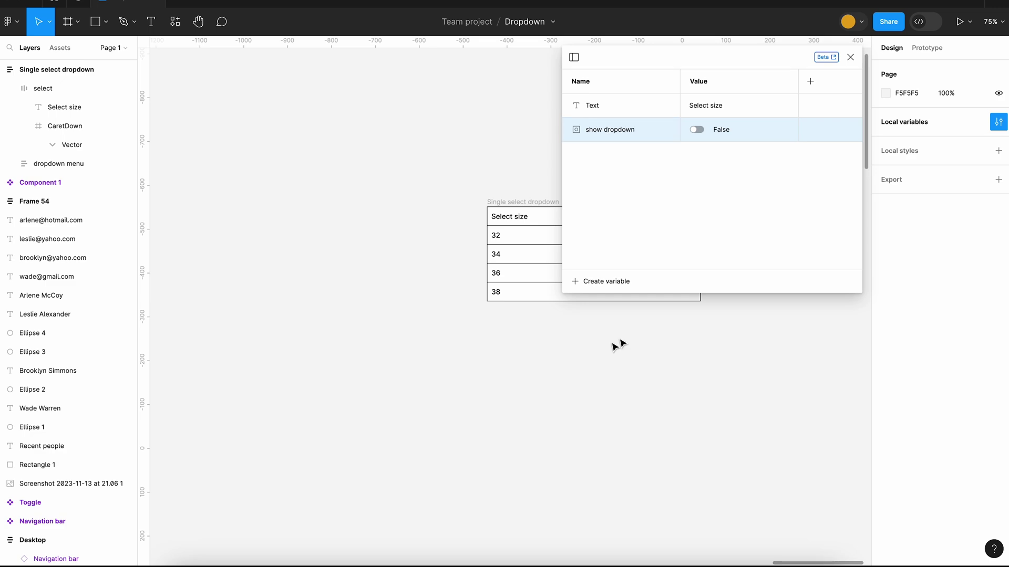
pyautogui.click(850, 57)
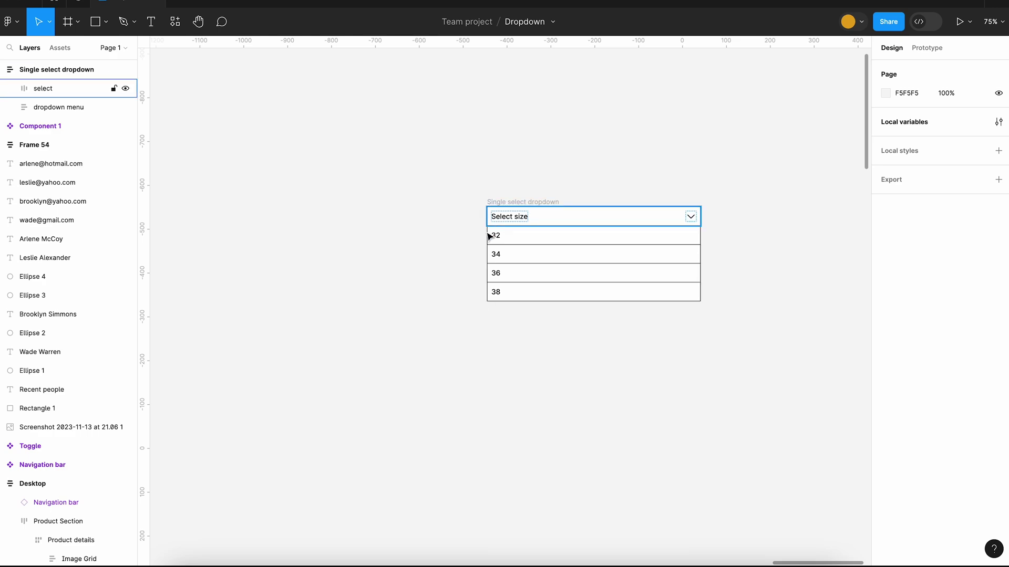
# Step: Bind the Select size label's text content to the Text variable
pyautogui.click(521, 216)
pyautogui.click(520, 216)
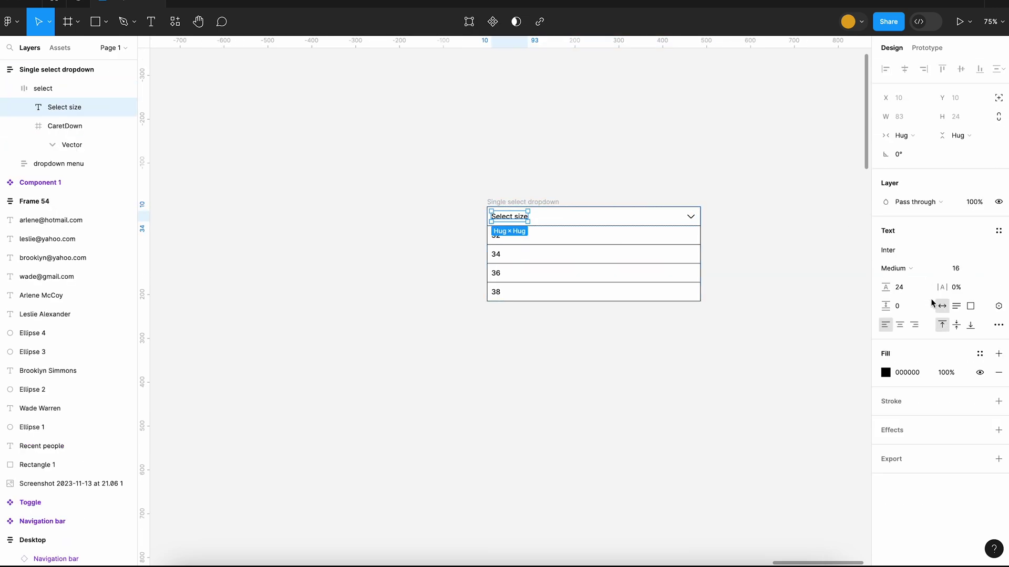
pyautogui.click(998, 306)
pyautogui.click(933, 374)
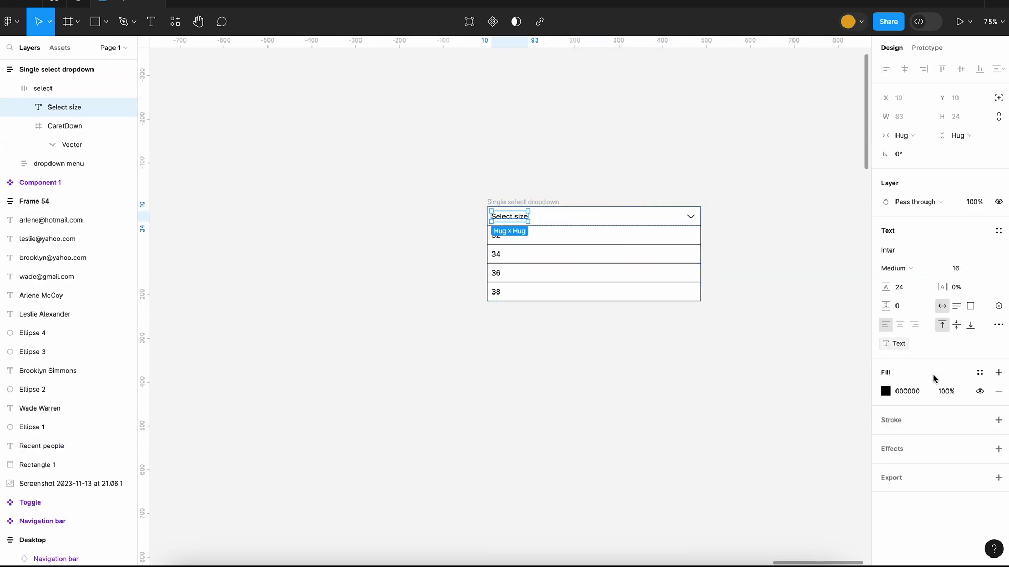
pyautogui.click(815, 348)
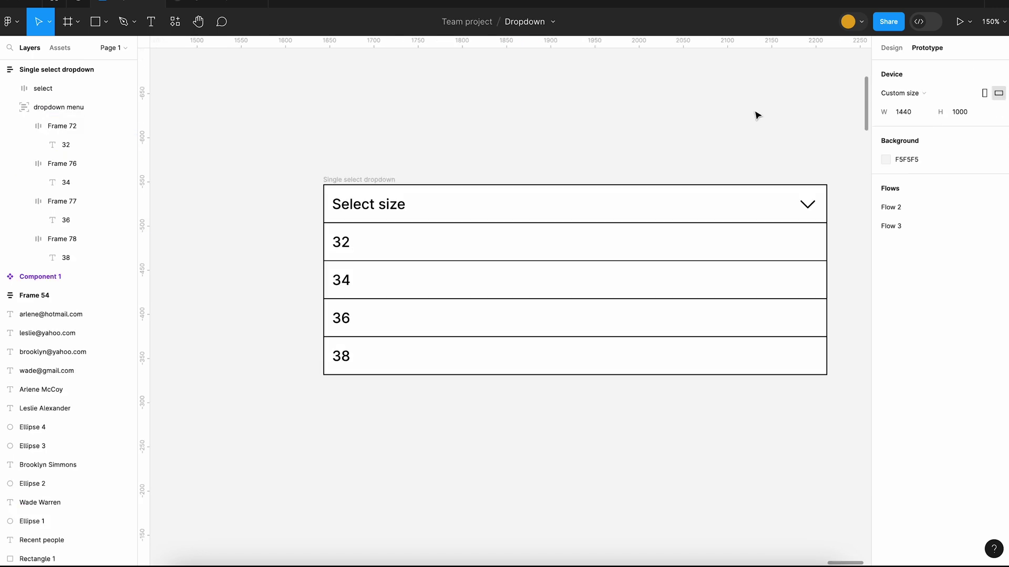
# Step: Give the 32 row an On click action setting Text to "32"
pyautogui.click(662, 232)
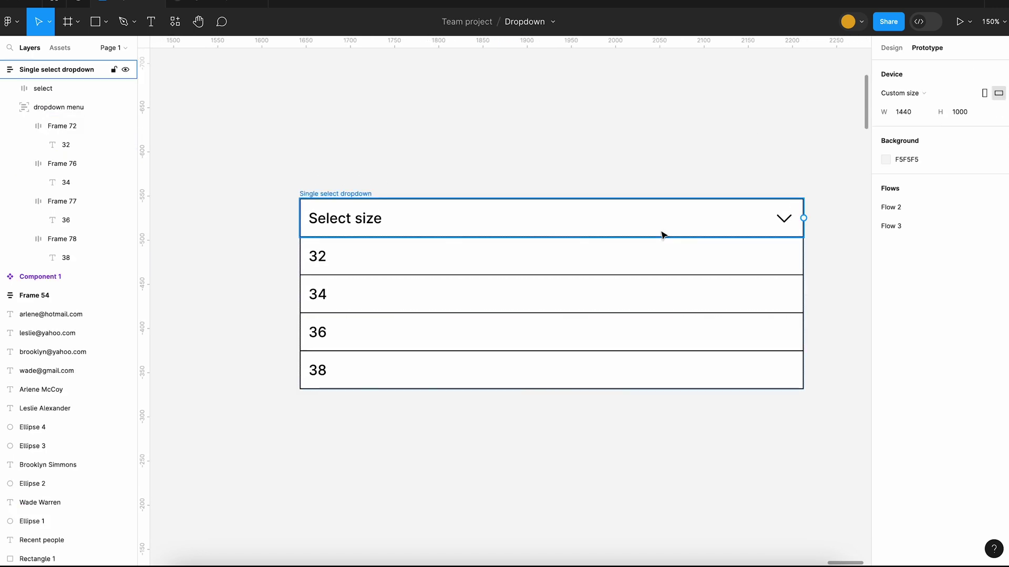
pyautogui.click(660, 254)
pyautogui.click(660, 254)
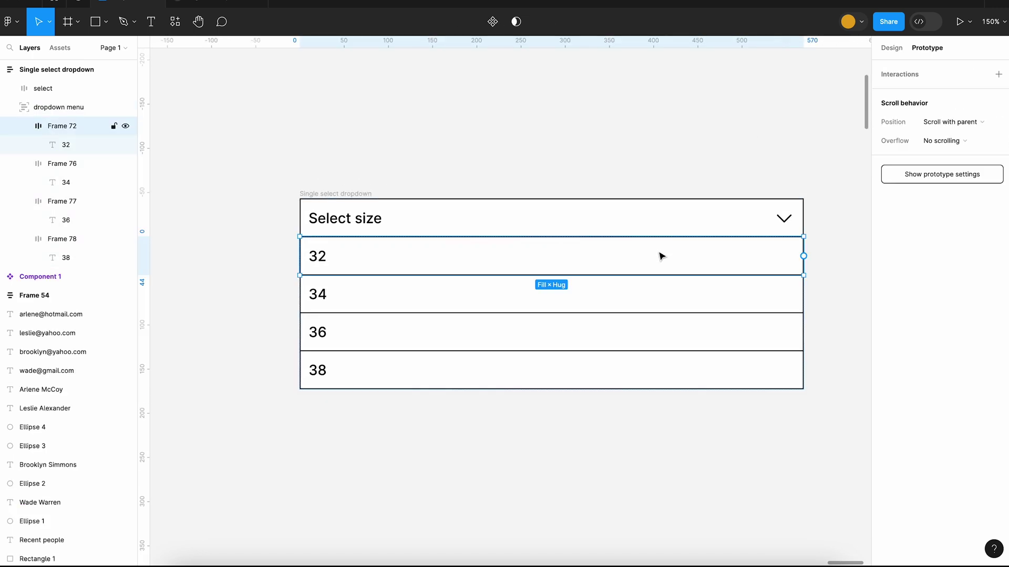
pyautogui.click(1000, 76)
pyautogui.click(790, 124)
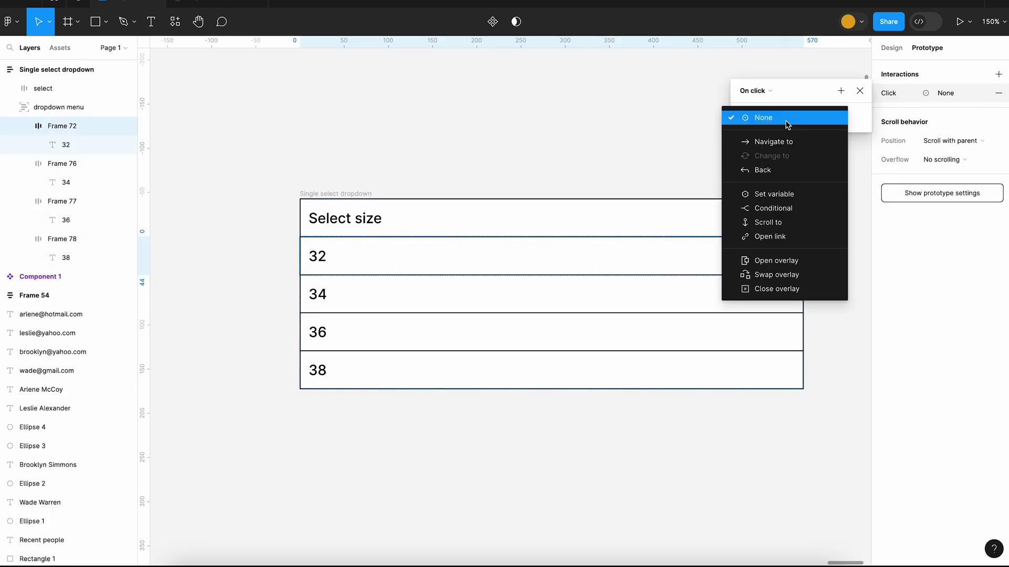
pyautogui.click(786, 194)
pyautogui.click(788, 193)
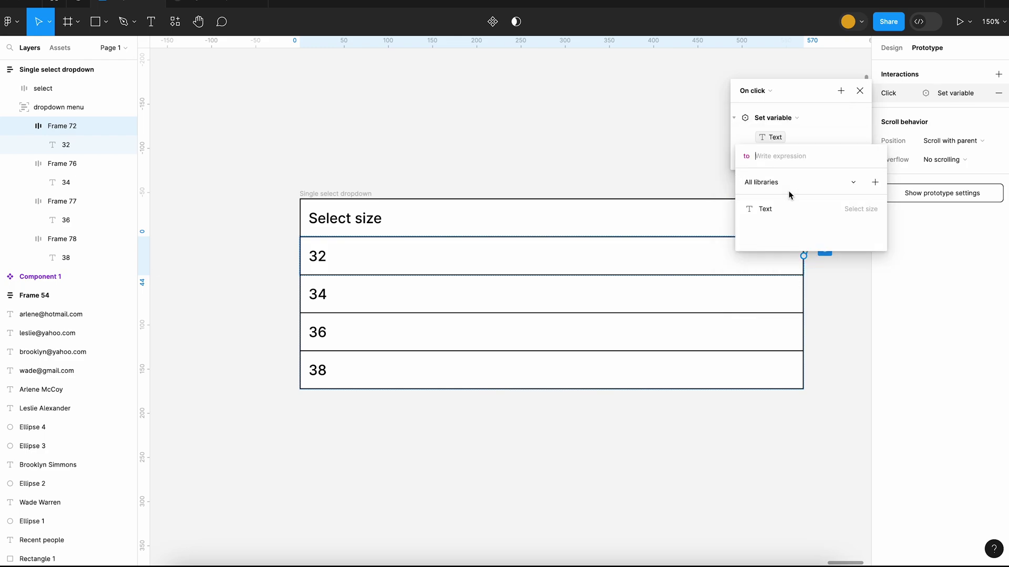
pyautogui.write('32')
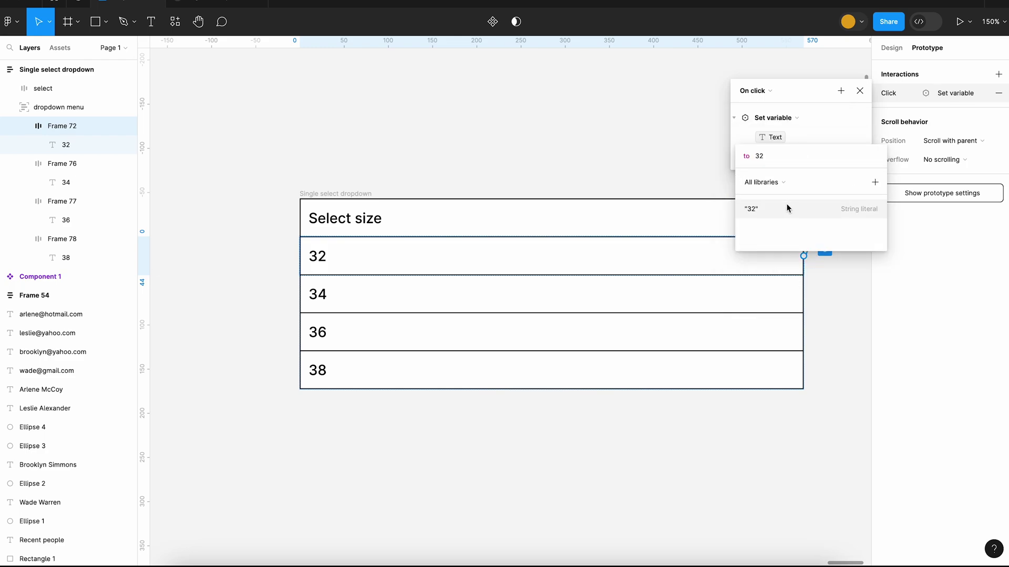
pyautogui.click(784, 207)
# Step: Add a second action setting show dropdown to false, then duplicate the 32 row
pyautogui.click(840, 92)
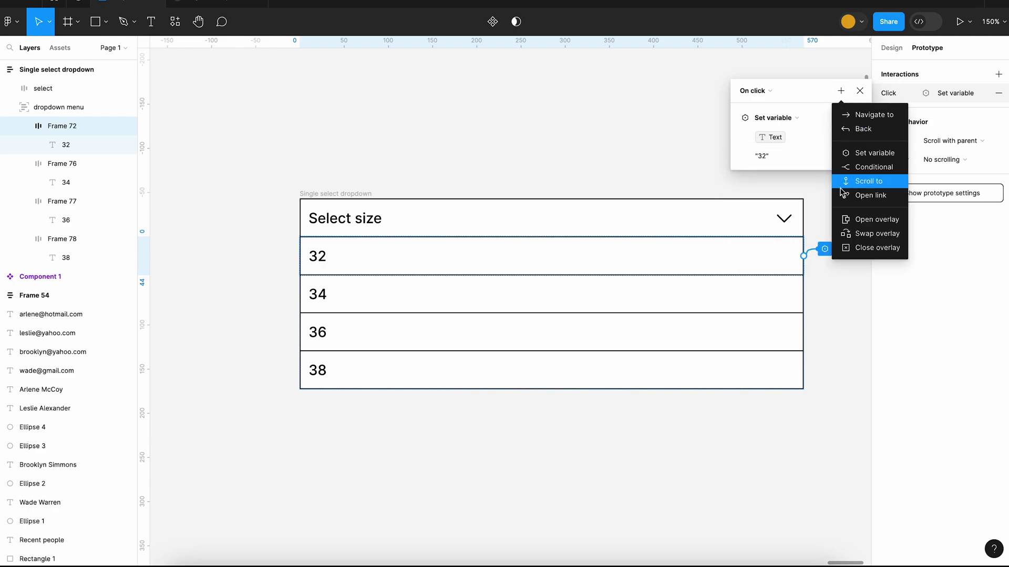
pyautogui.click(873, 151)
pyautogui.click(790, 266)
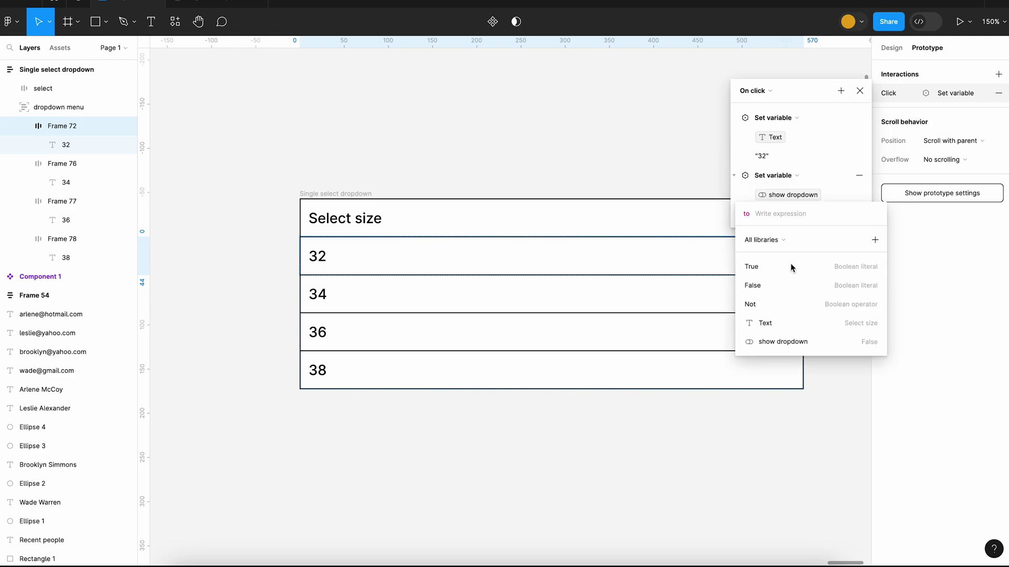
pyautogui.click(786, 285)
pyautogui.press('Return')
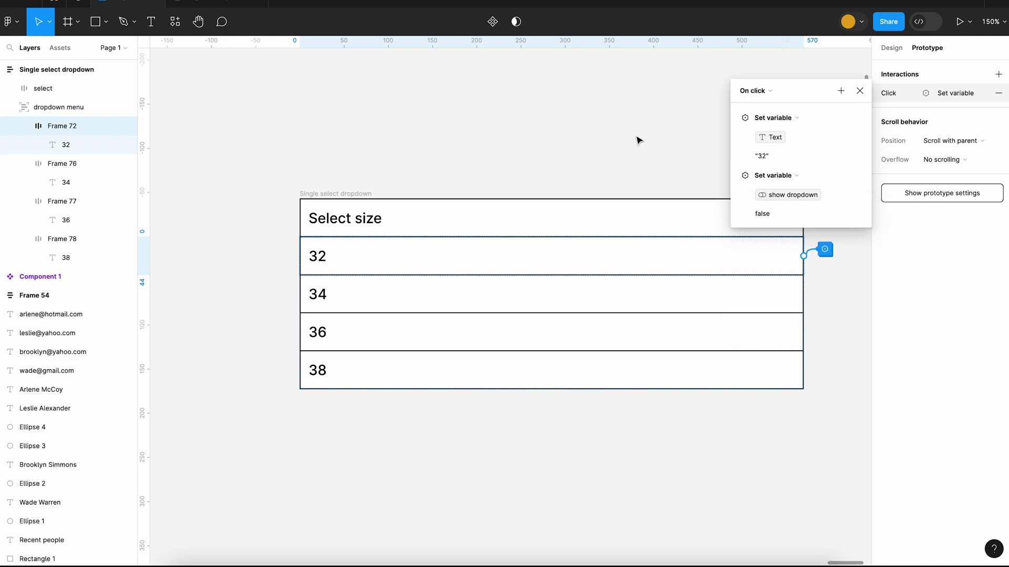
pyautogui.click(615, 115)
pyautogui.click(610, 257)
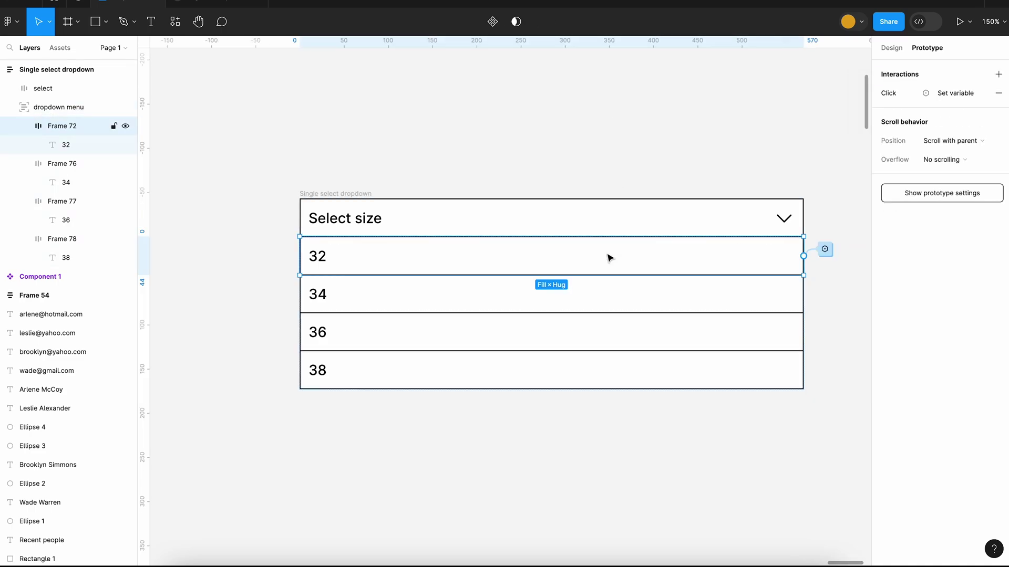
pyautogui.hotkey('ctrl', 'd')
pyautogui.hotkey('ctrl', 'd')
pyautogui.hotkey('ctrl', 'd')
# Step: Delete the original 34, 36 and 38 rows
pyautogui.click(478, 418)
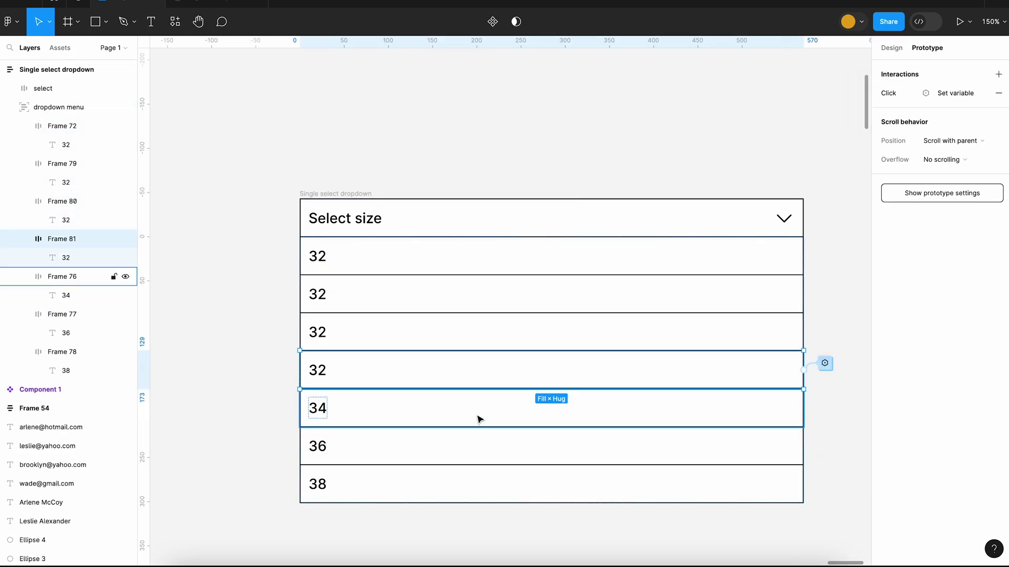
pyautogui.keyDown('shift'); pyautogui.click(478, 453); pyautogui.keyUp('shift')
pyautogui.keyDown('shift'); pyautogui.click(469, 482); pyautogui.keyUp('shift')
pyautogui.press('Delete')
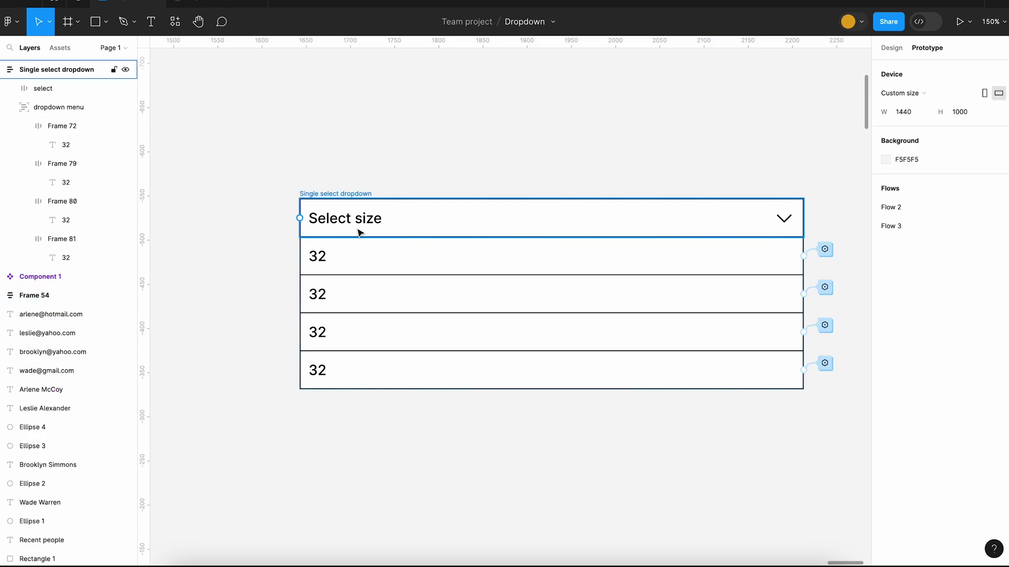
# Step: Relabel the three duplicated rows as 34, 36 and 38
pyautogui.doubleClick(325, 288)
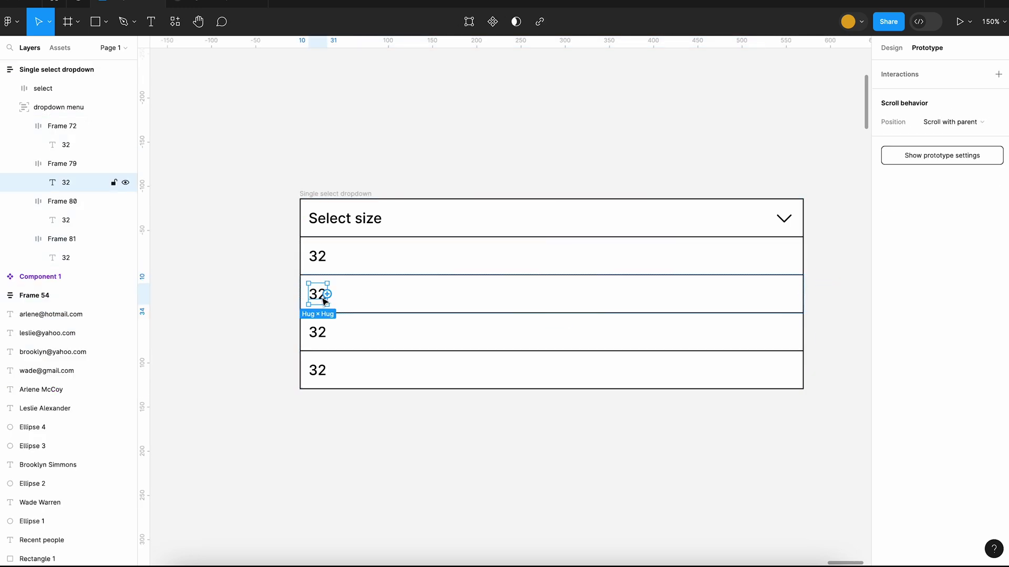
pyautogui.doubleClick(318, 294)
pyautogui.press('Right')
pyautogui.press('BackSpace')
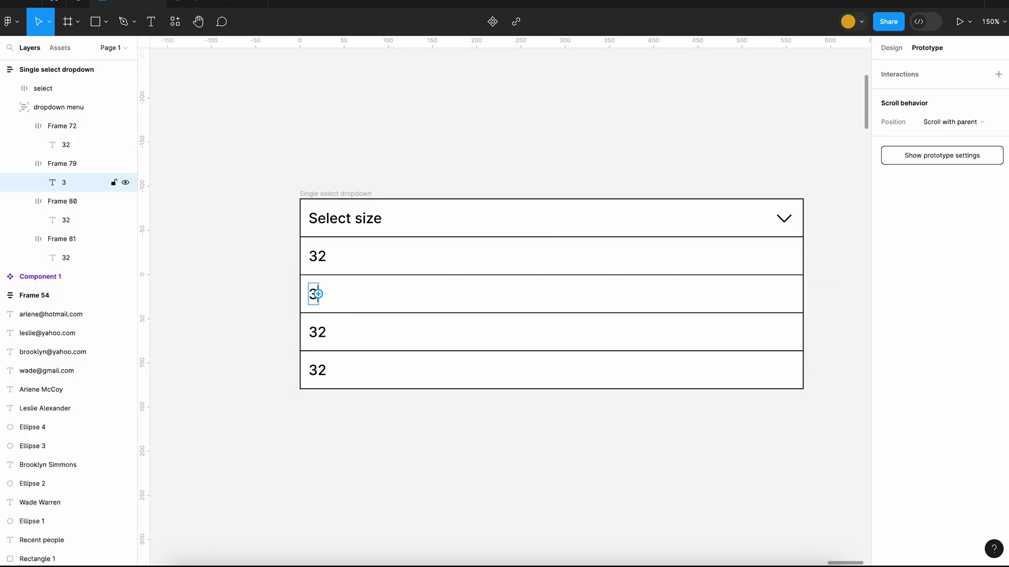
pyautogui.write('4')
pyautogui.doubleClick(316, 330)
pyautogui.write('36')
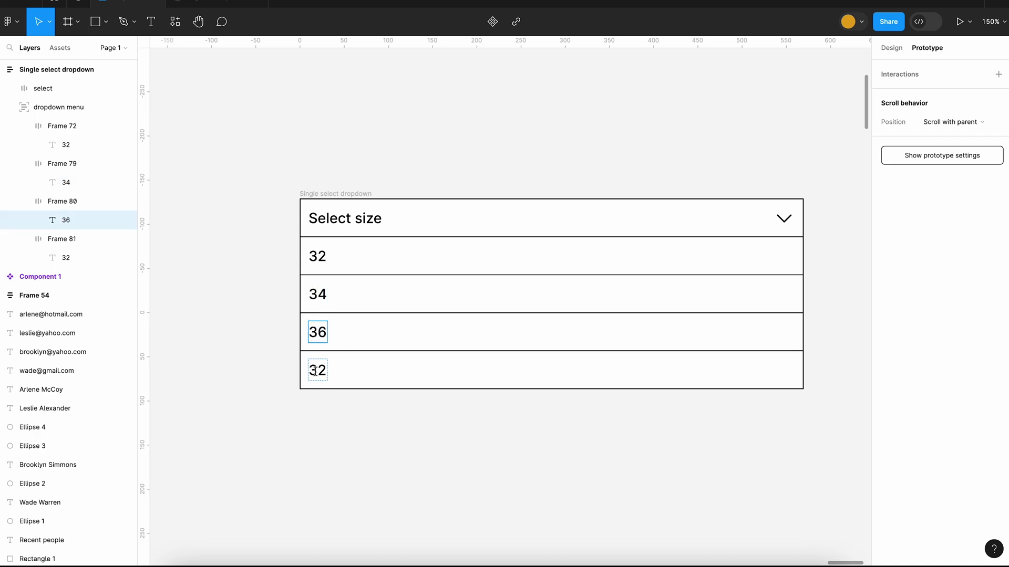
pyautogui.doubleClick(320, 371)
pyautogui.write('8')
# Step: Change the 34 row's On click Set variable value for Text to "34"
pyautogui.click(392, 450)
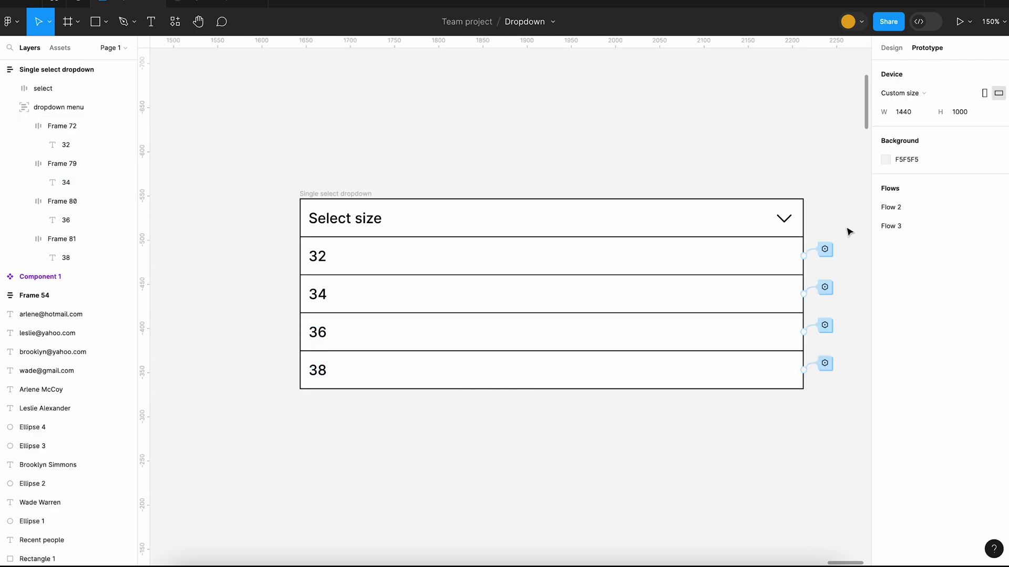
pyautogui.click(825, 288)
pyautogui.click(787, 378)
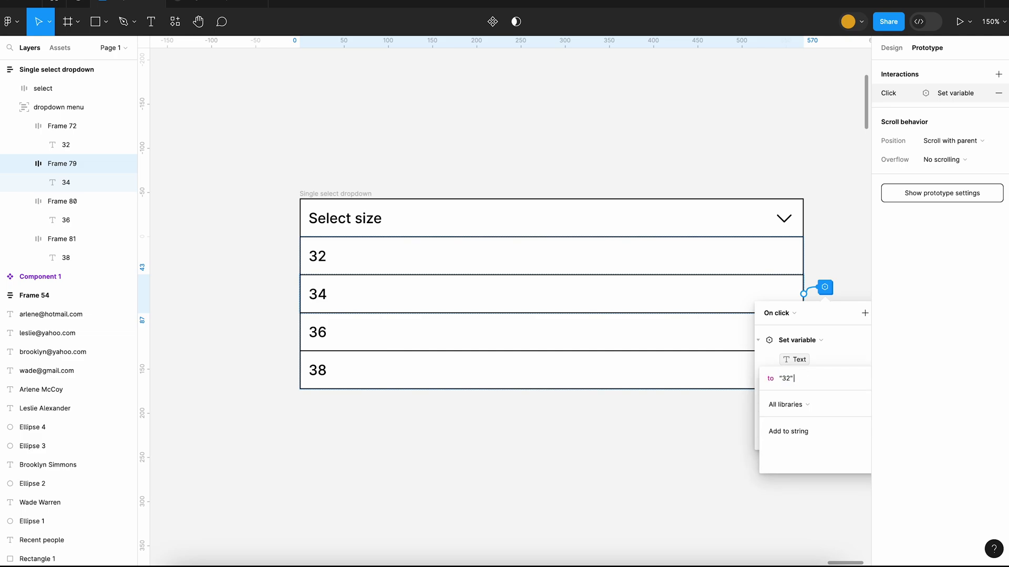
pyautogui.write('4')
pyautogui.press('Return')
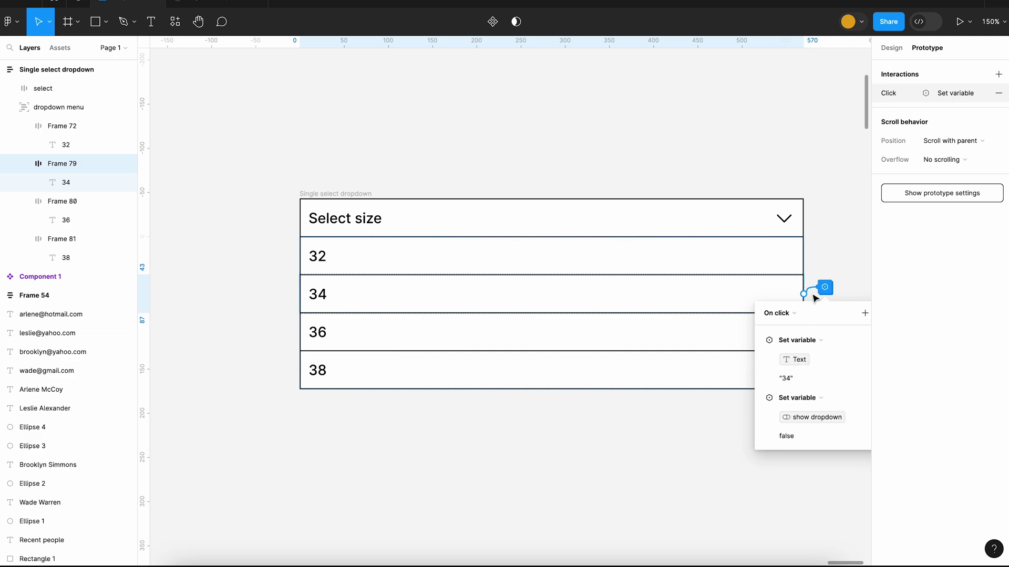
pyautogui.click(830, 400)
# Step: Change the 36 row's On click Text value to "36"
pyautogui.click(825, 326)
pyautogui.click(786, 425)
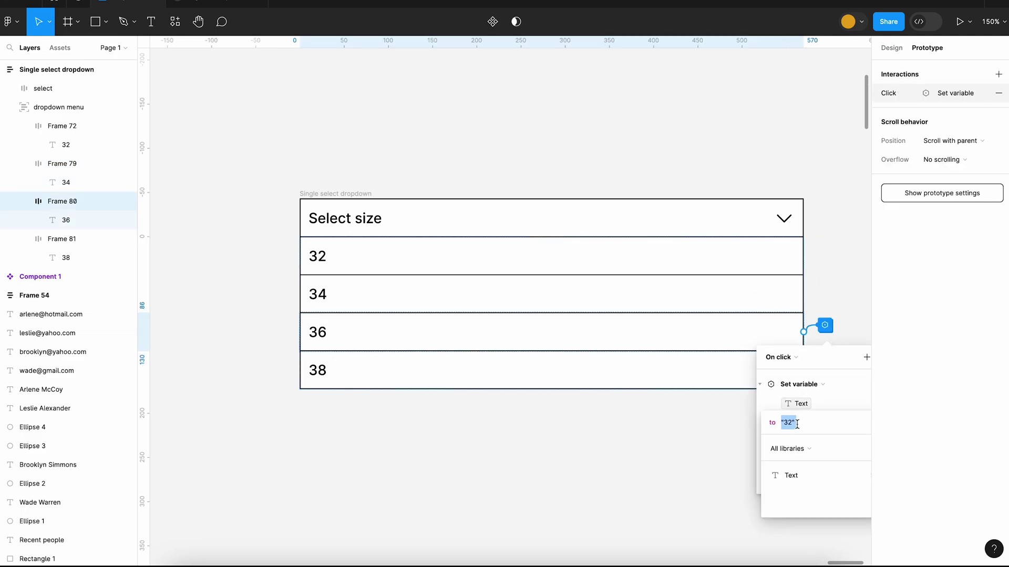
pyautogui.press('Right')
pyautogui.press('Return')
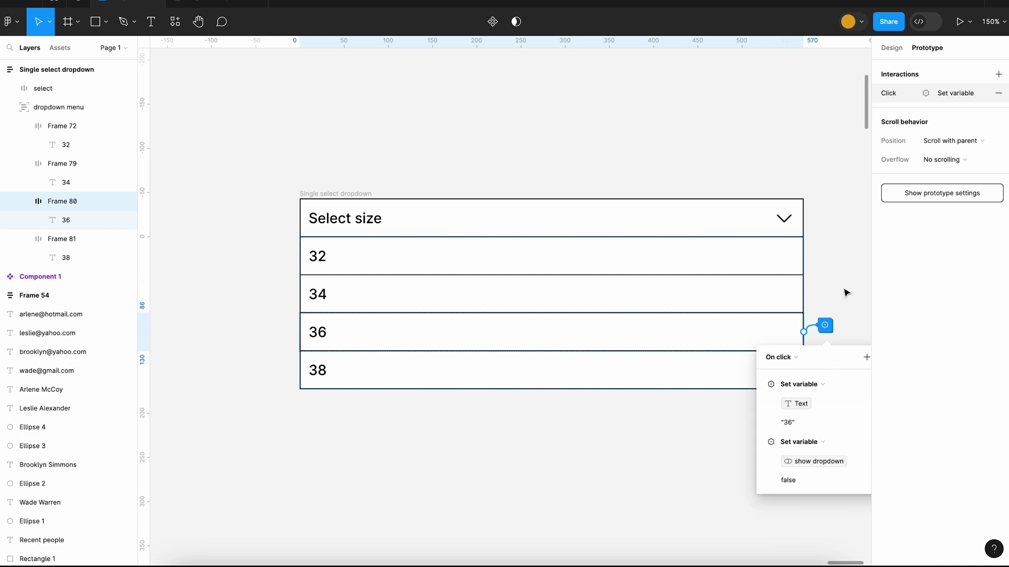
pyautogui.click(843, 338)
# Step: Change the 38 row's On click Text value to "38"
pyautogui.click(825, 363)
pyautogui.click(777, 458)
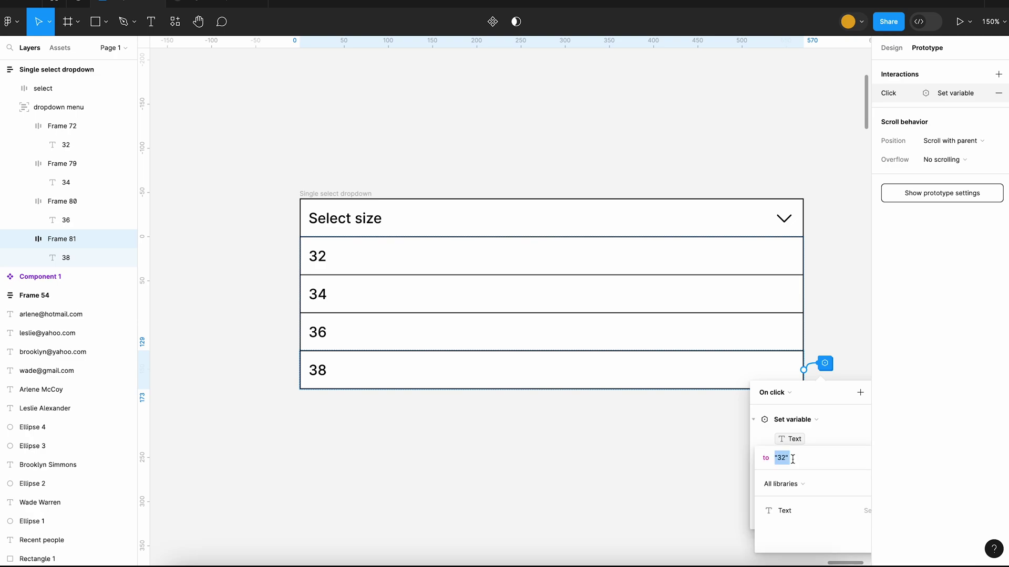
pyautogui.press('Right')
pyautogui.press('Left')
pyautogui.press('Return')
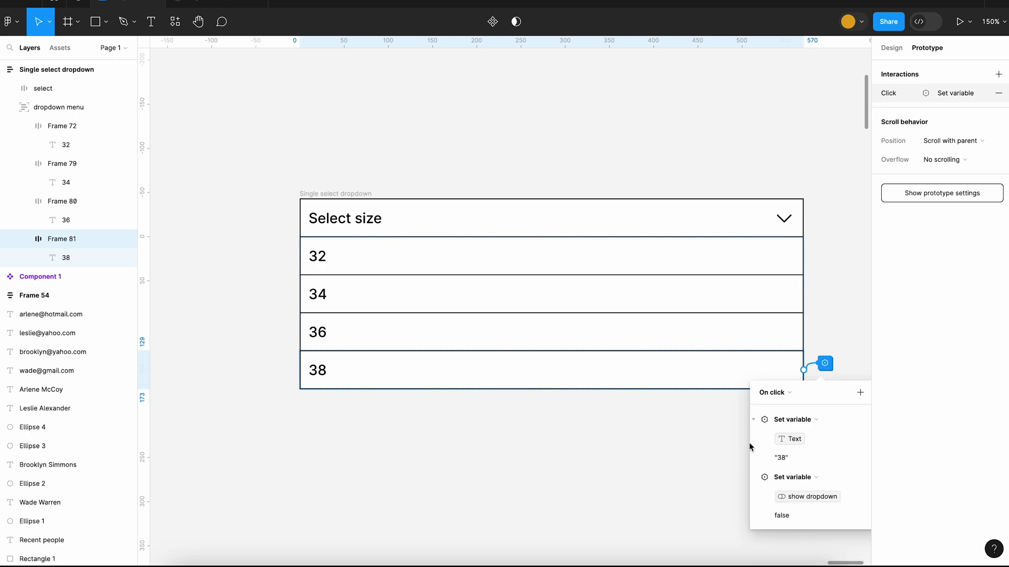
pyautogui.click(702, 452)
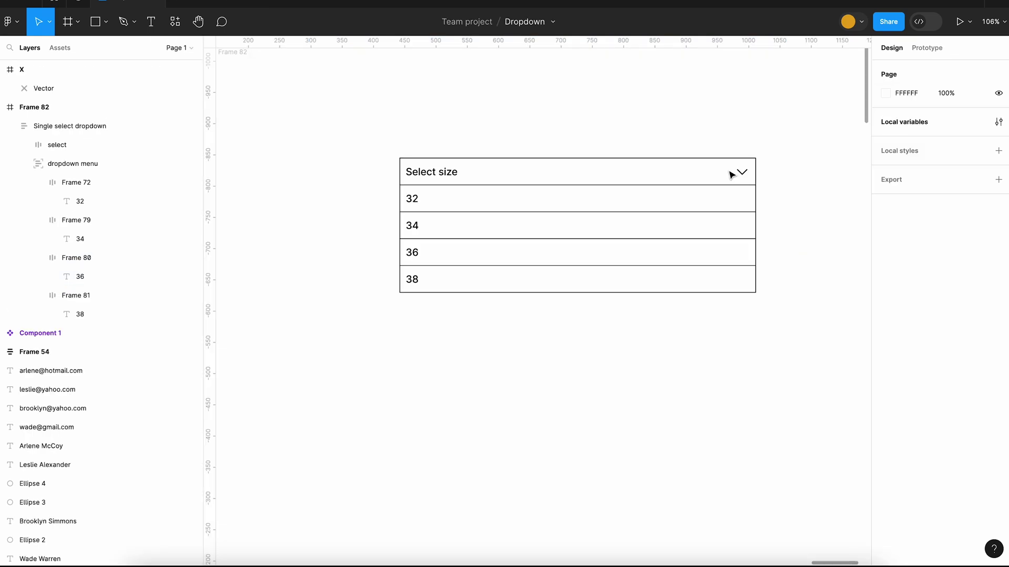
# Step: Group the CaretDown chevron on its own and add auto layout to that group
pyautogui.doubleClick(732, 175)
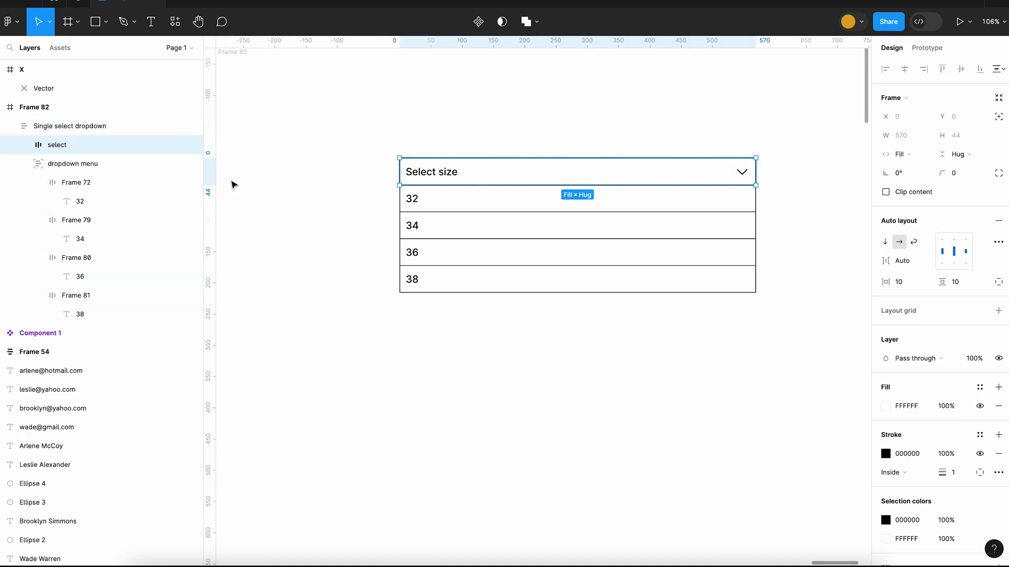
pyautogui.click(24, 145)
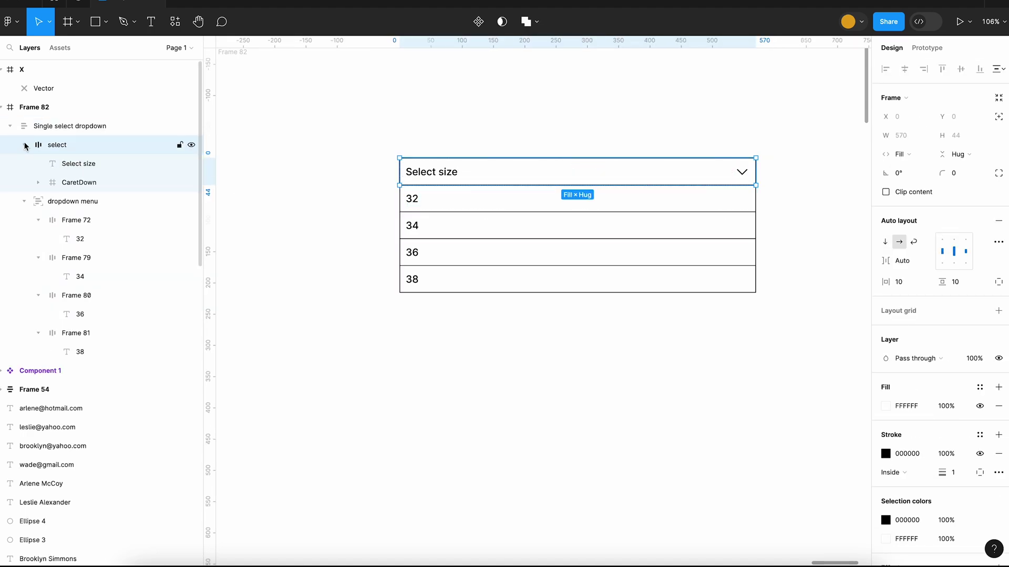
pyautogui.click(86, 180)
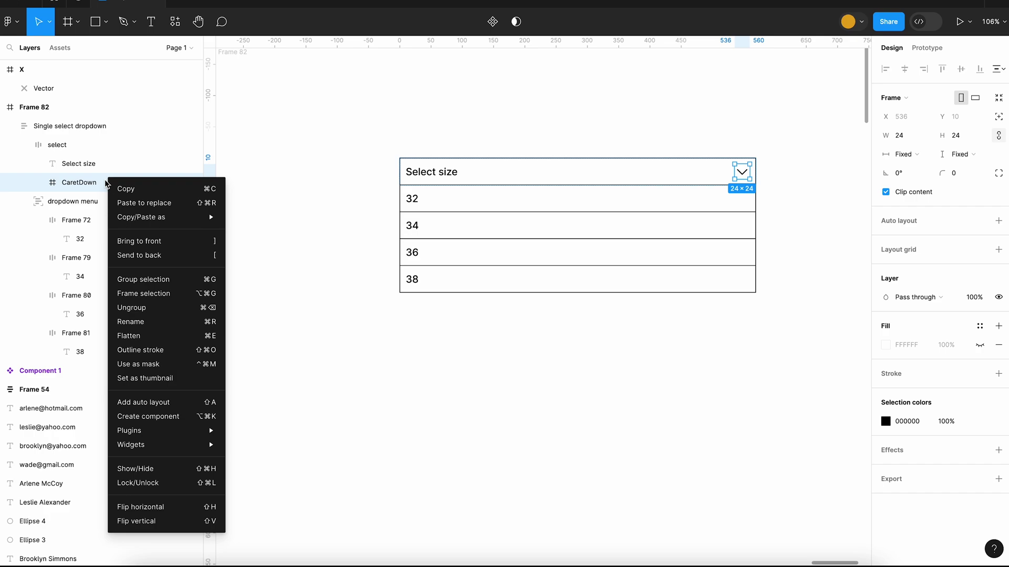
pyautogui.click(162, 285)
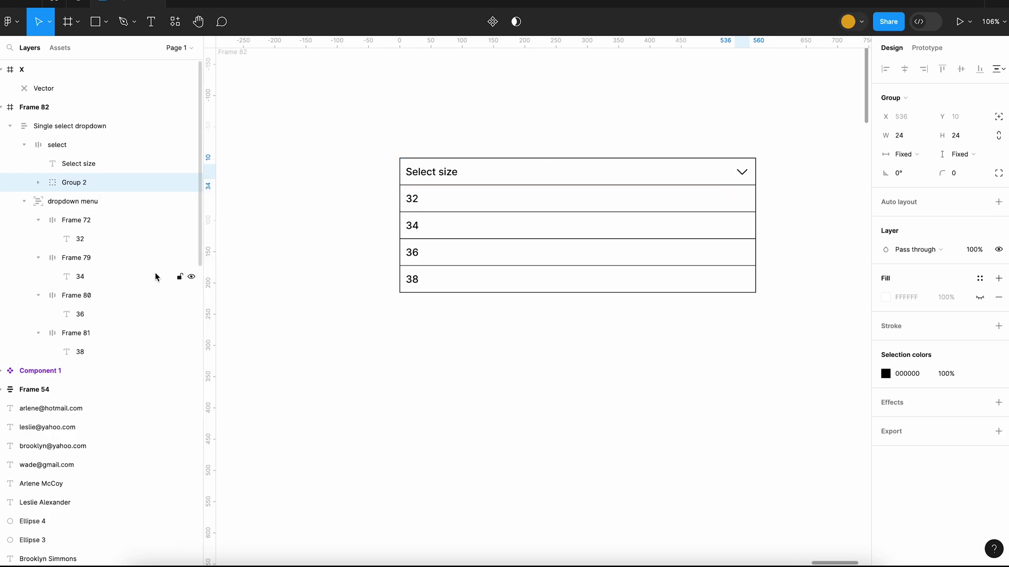
pyautogui.rightClick(112, 181)
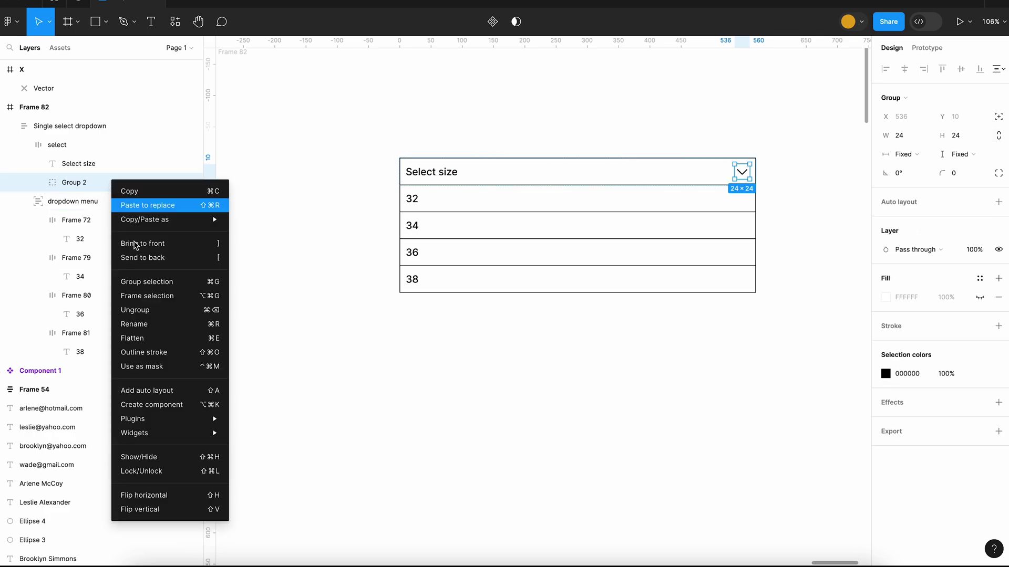
pyautogui.click(158, 391)
# Step: Paste the XCircle icon into the auto-layout frame above CaretDown and set its width to Hug contents
pyautogui.press('super+v')
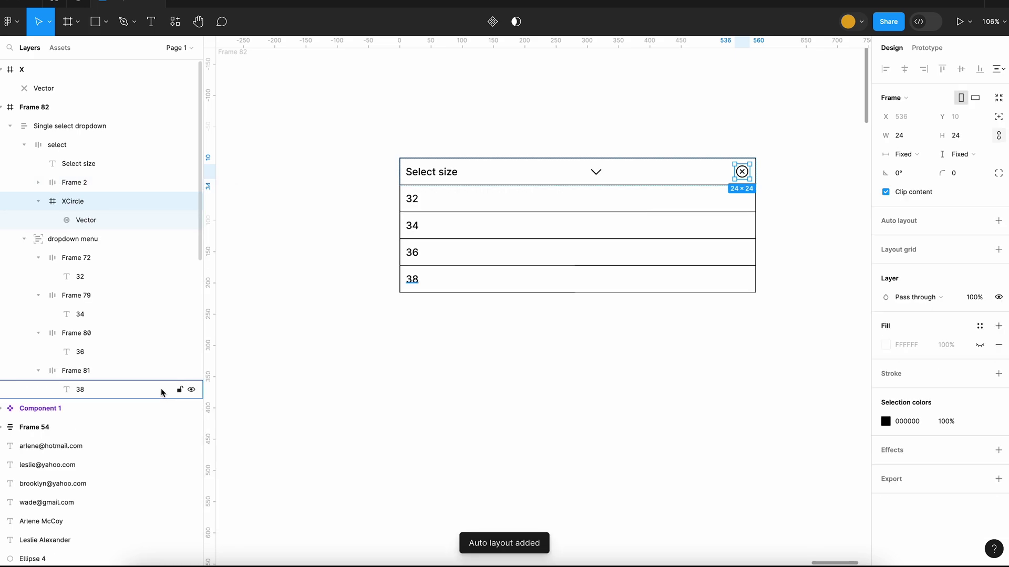
pyautogui.click(39, 183)
pyautogui.click(38, 220)
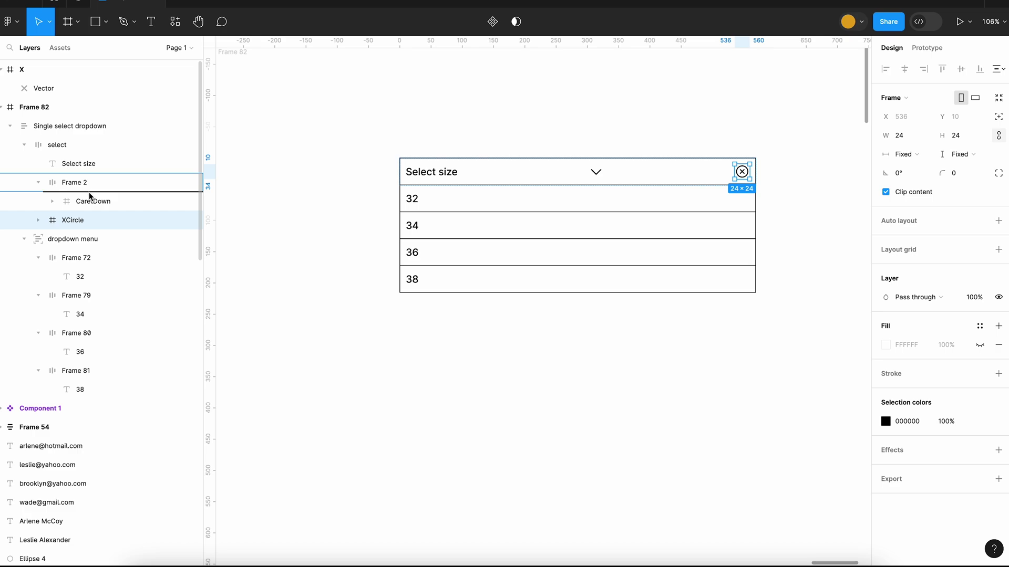
pyautogui.moveTo(90, 197); pyautogui.dragTo(90, 195)
pyautogui.click(149, 182)
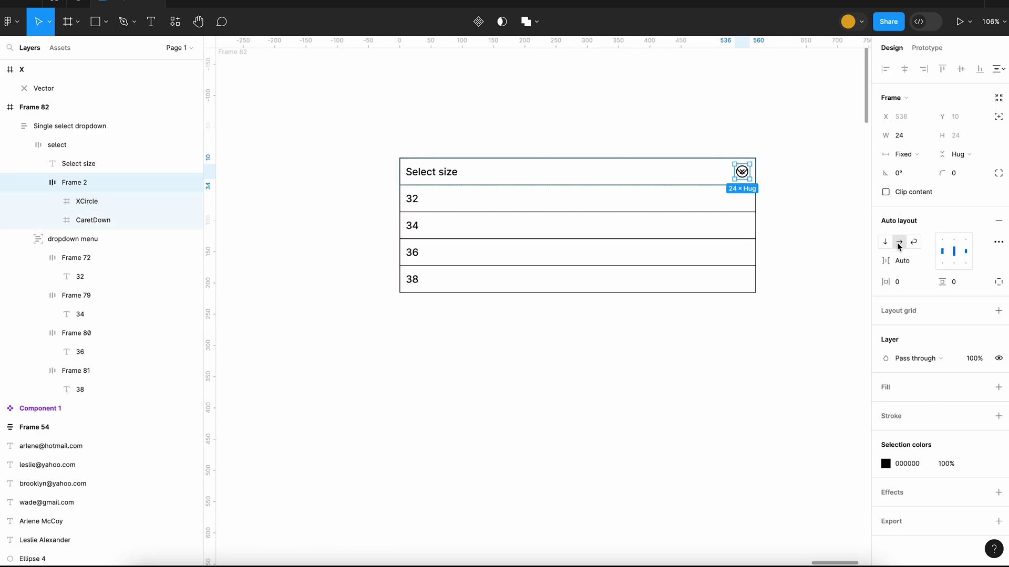
pyautogui.click(904, 154)
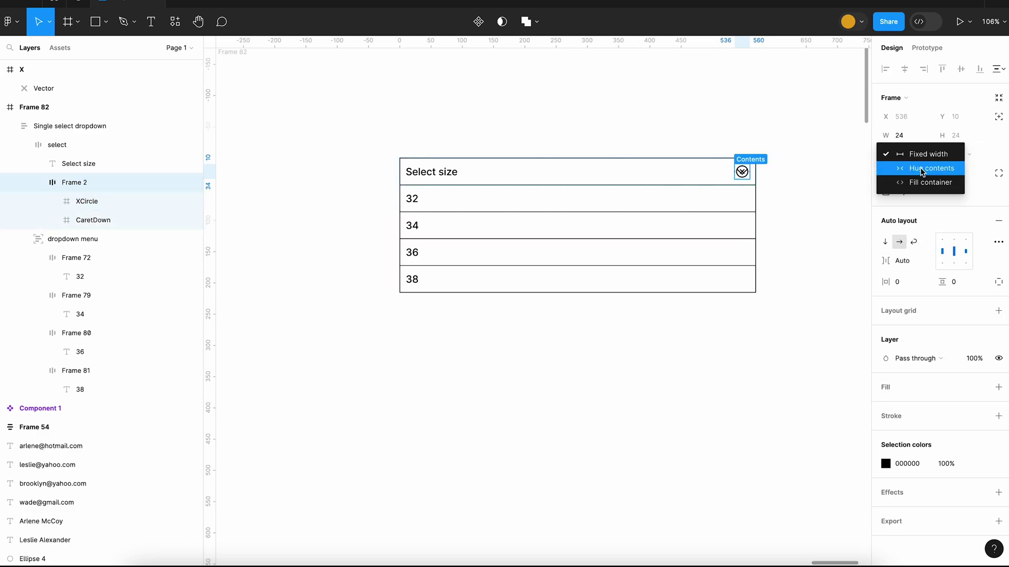
pyautogui.click(919, 167)
pyautogui.click(755, 151)
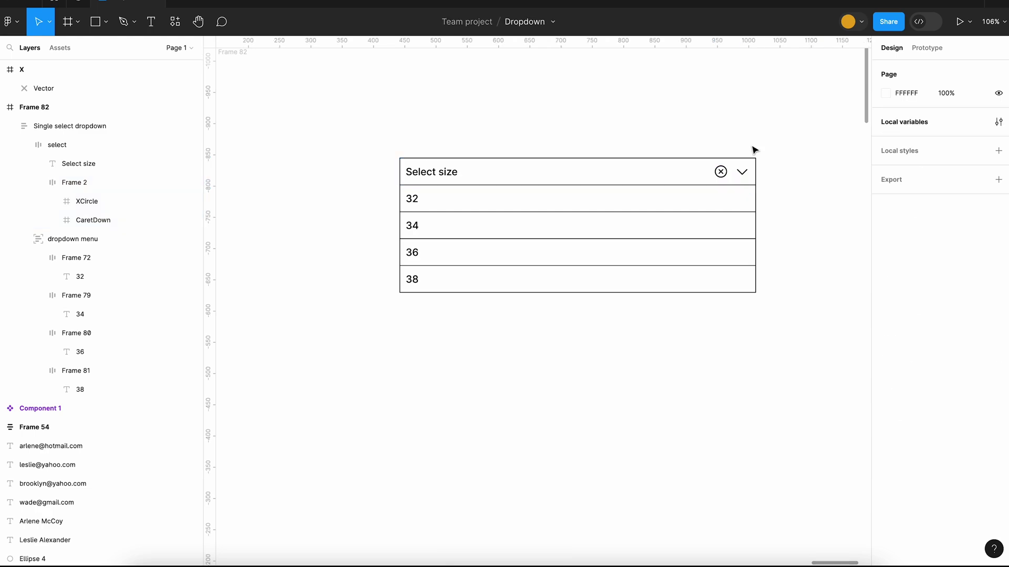
# Step: Rename the auto-layout frame to 'Button group'
pyautogui.click(116, 189)
pyautogui.doubleClick(116, 192)
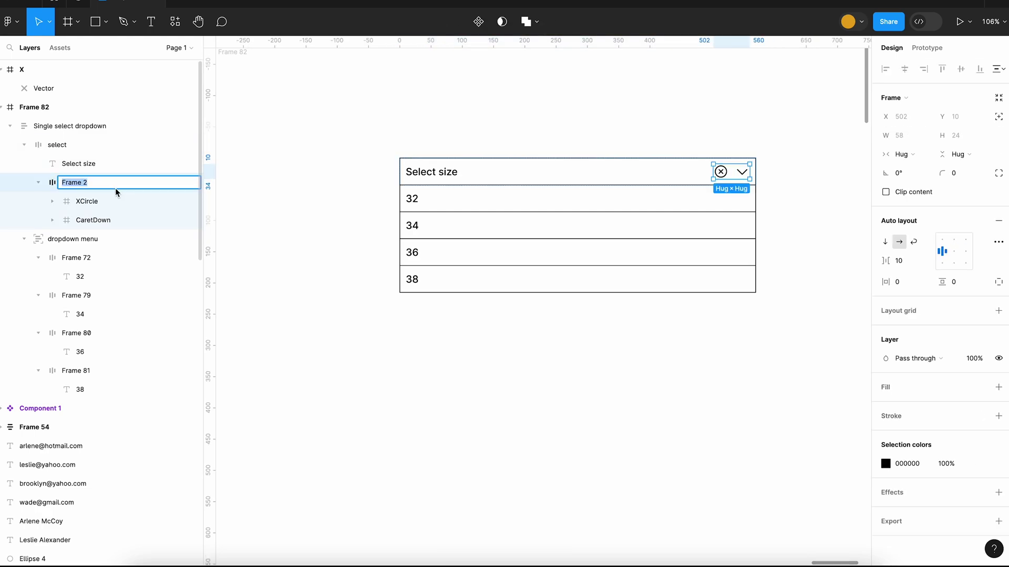
pyautogui.write('Button group')
pyautogui.press('Return')
# Step: Create a local Boolean variable named 'show clear button', left at False
pyautogui.press('Escape')
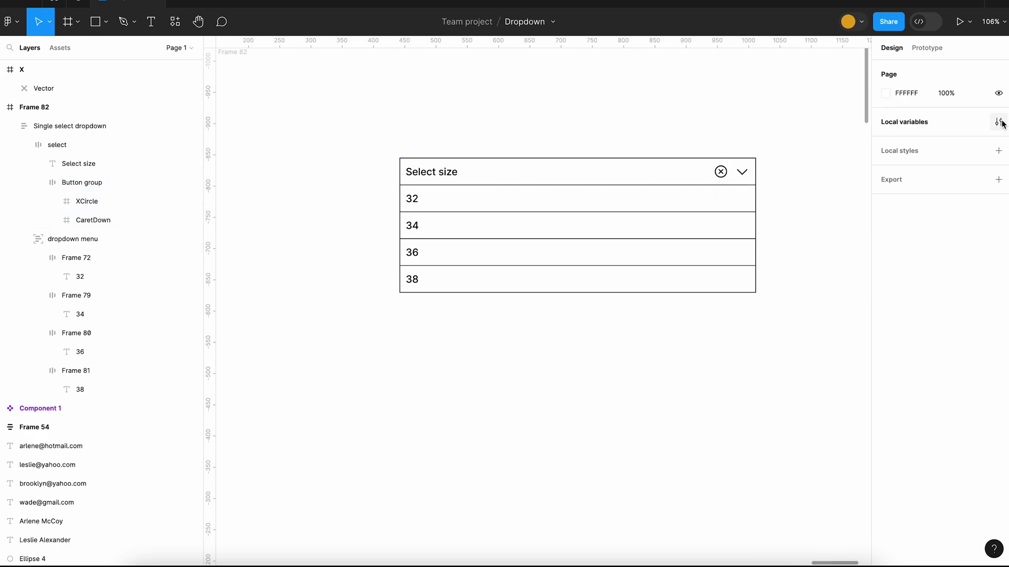
pyautogui.click(998, 121)
pyautogui.click(615, 281)
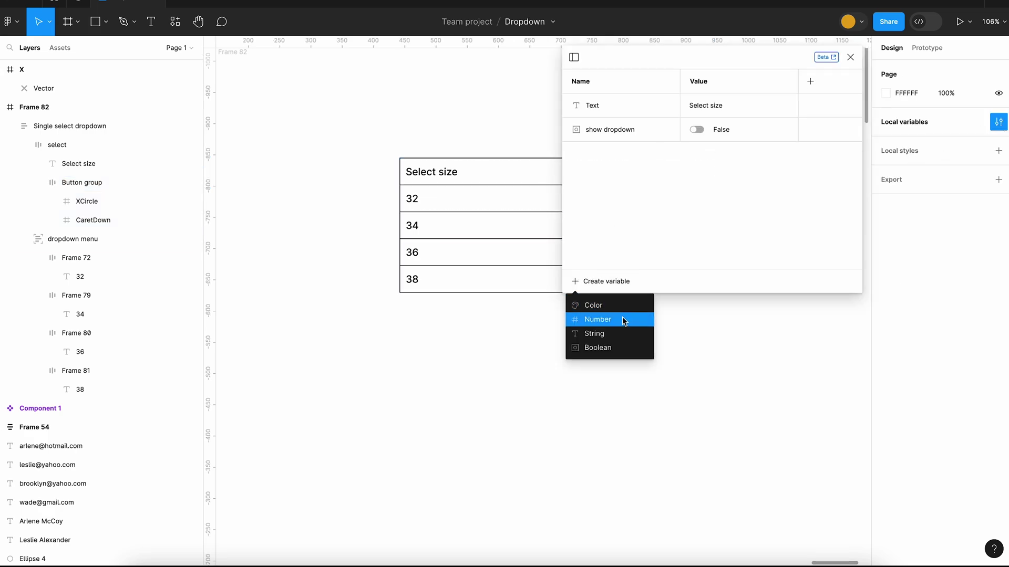
pyautogui.click(619, 347)
pyautogui.write('show')
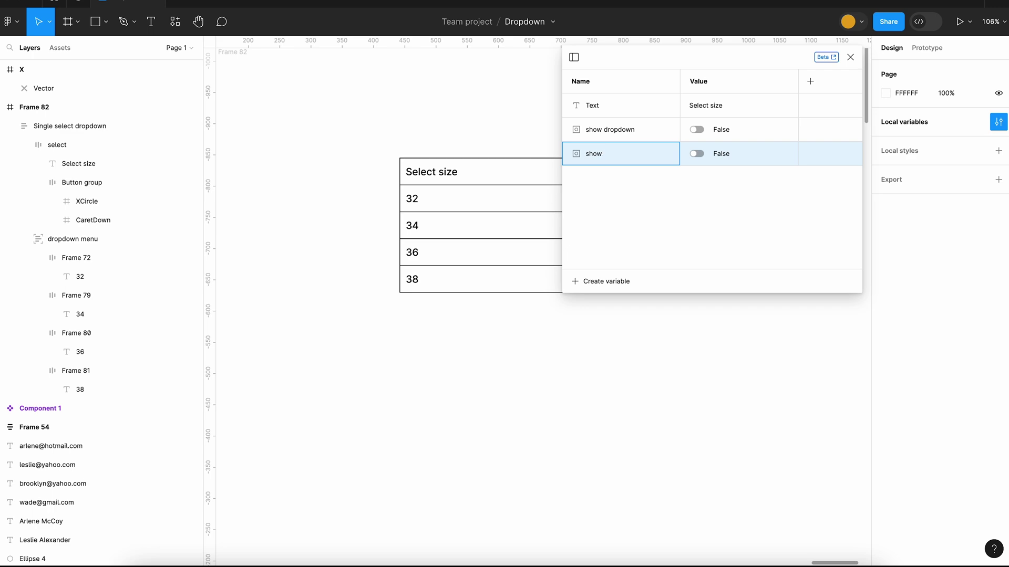
pyautogui.write(' clear button')
pyautogui.press('Return')
pyautogui.click(851, 56)
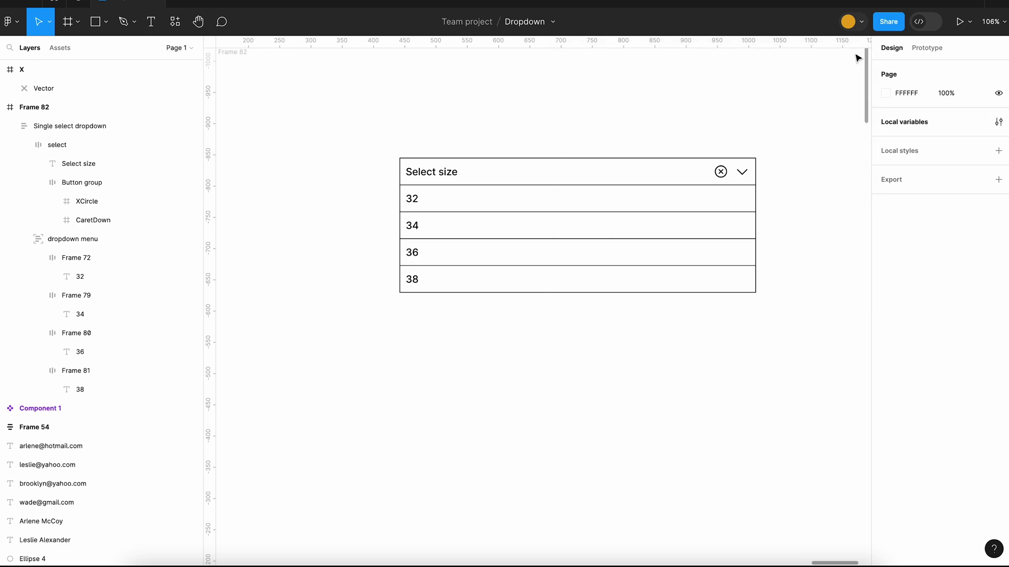
# Step: Rename the XCircle layer to 'clear button' and CaretDown to 'dropdown button'
pyautogui.click(132, 201)
pyautogui.doubleClick(133, 205)
pyautogui.press('BackSpace')
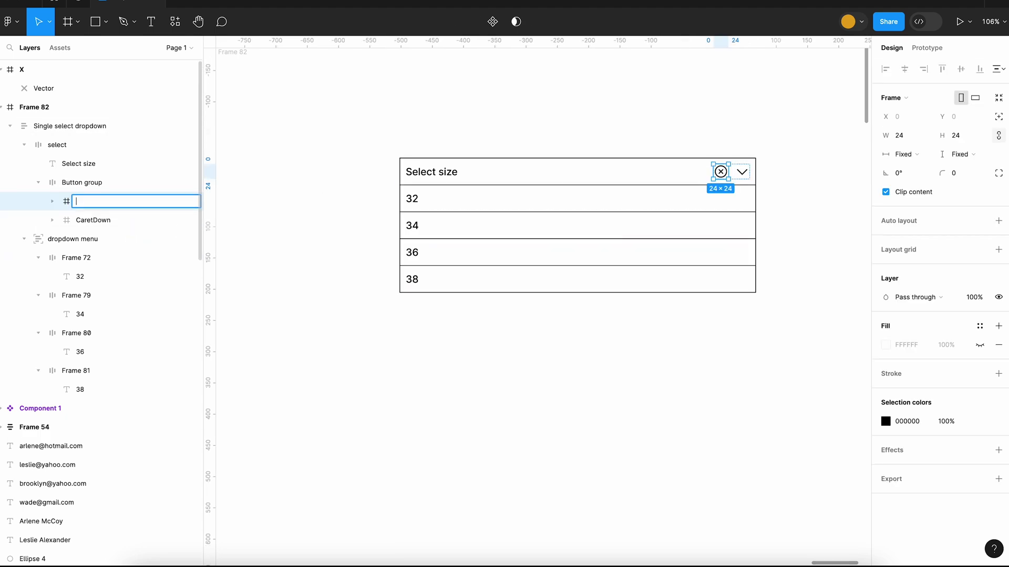
pyautogui.write('clear button')
pyautogui.press('Return')
pyautogui.doubleClick(119, 219)
pyautogui.write('drop')
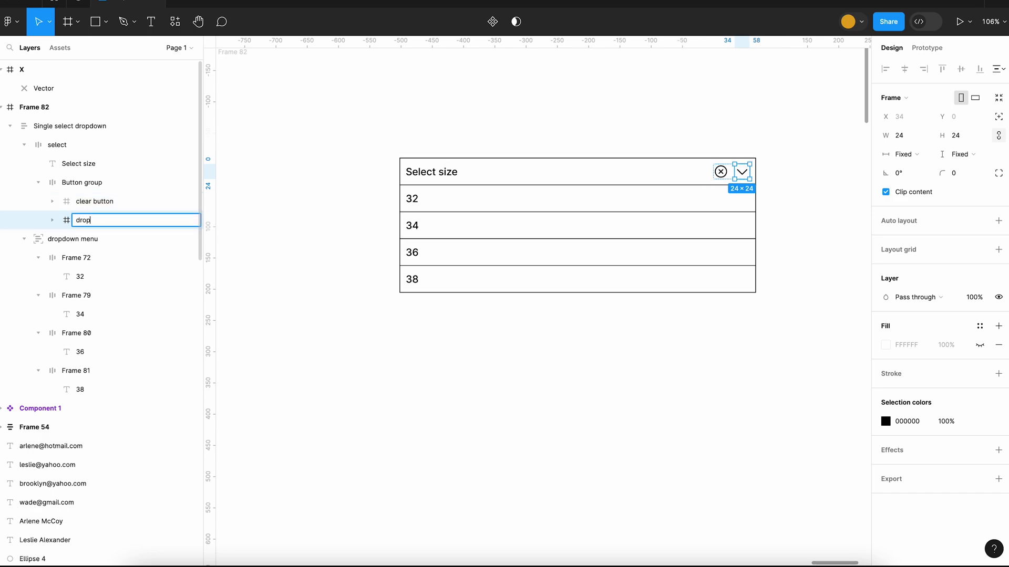
pyautogui.write('down button')
pyautogui.press('Return')
# Step: Bind the clear button's layer visibility to the show clear button variable
pyautogui.click(95, 201)
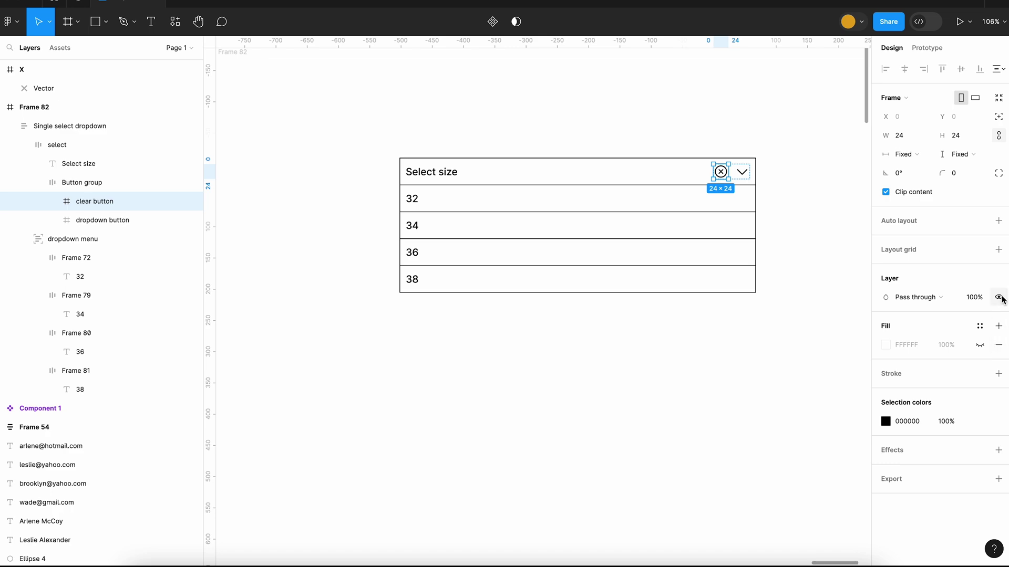
pyautogui.click(1000, 298)
pyautogui.click(898, 392)
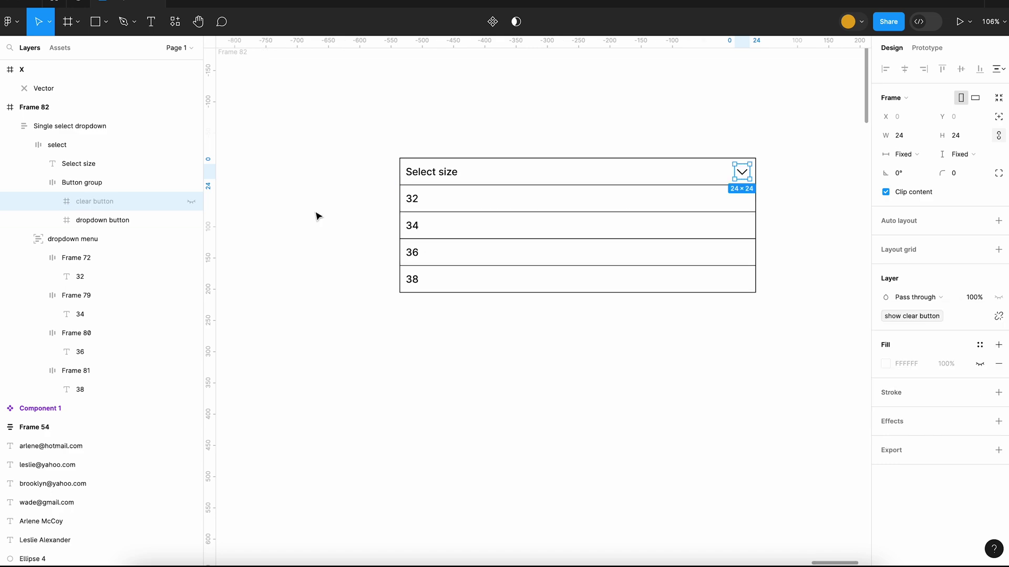
# Step: Give the clear button an On click action that sets the Text variable to "Select size"
pyautogui.click(926, 48)
pyautogui.click(999, 74)
pyautogui.click(792, 119)
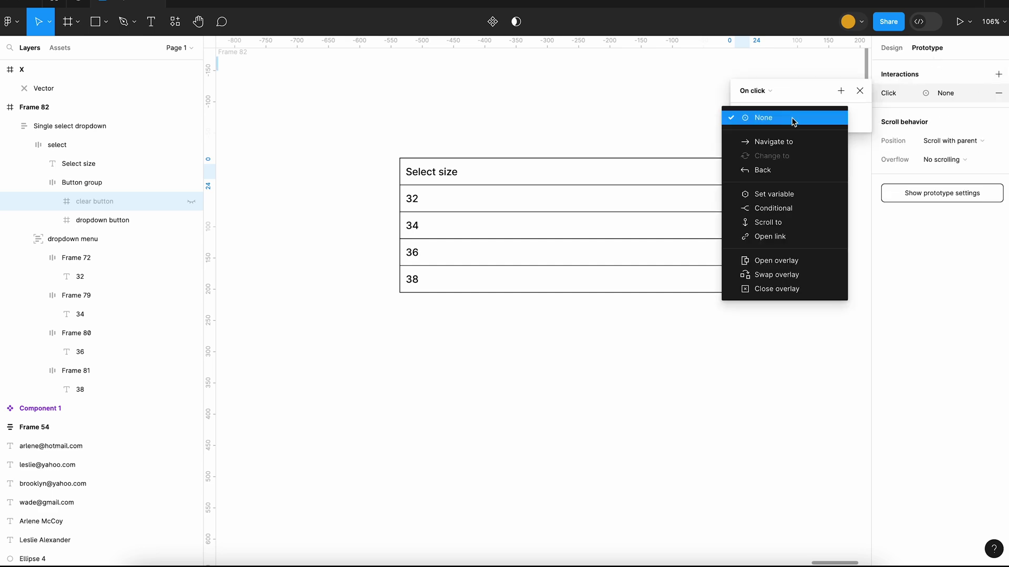
pyautogui.click(791, 195)
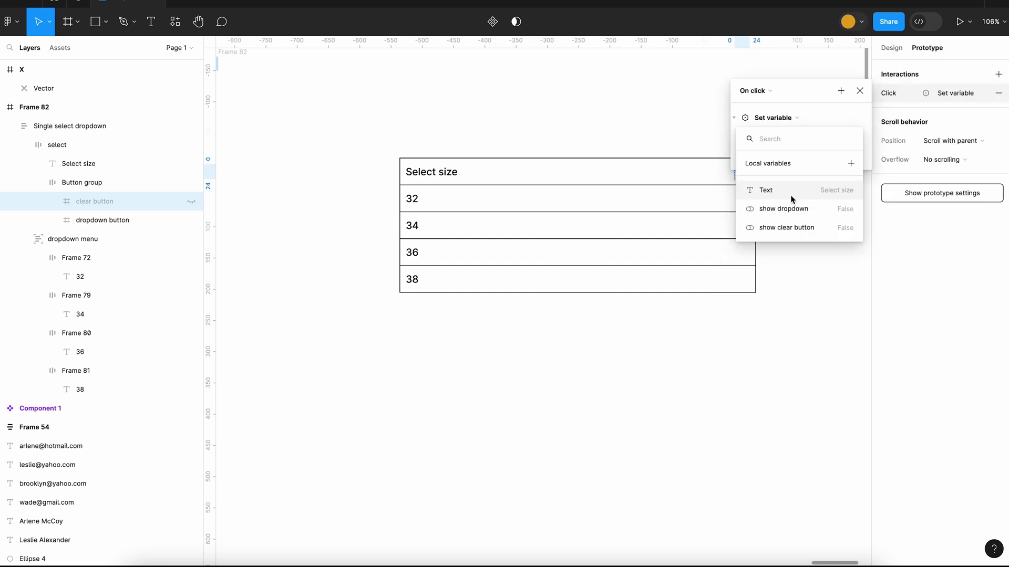
pyautogui.click(791, 193)
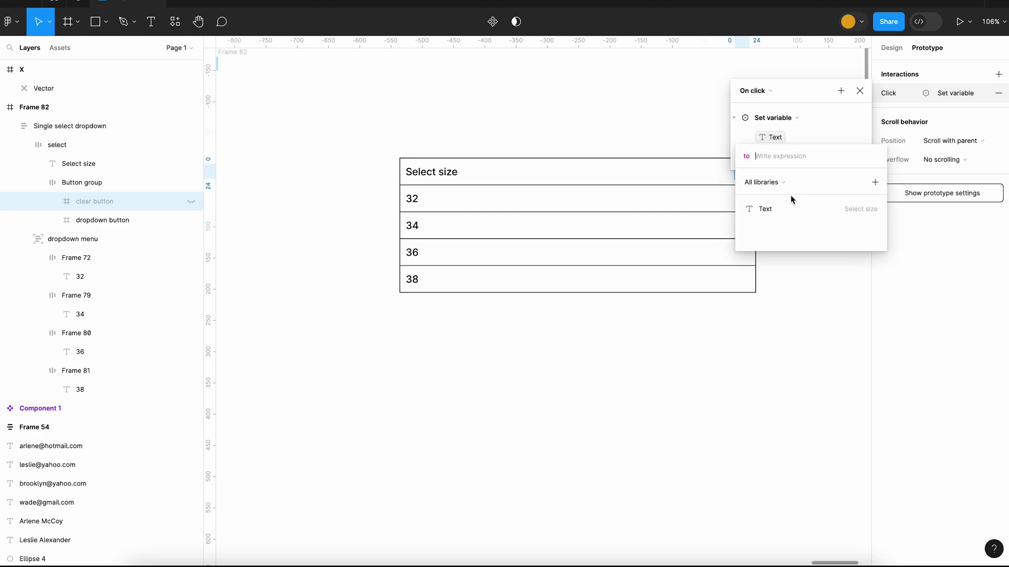
pyautogui.write('"Select s')
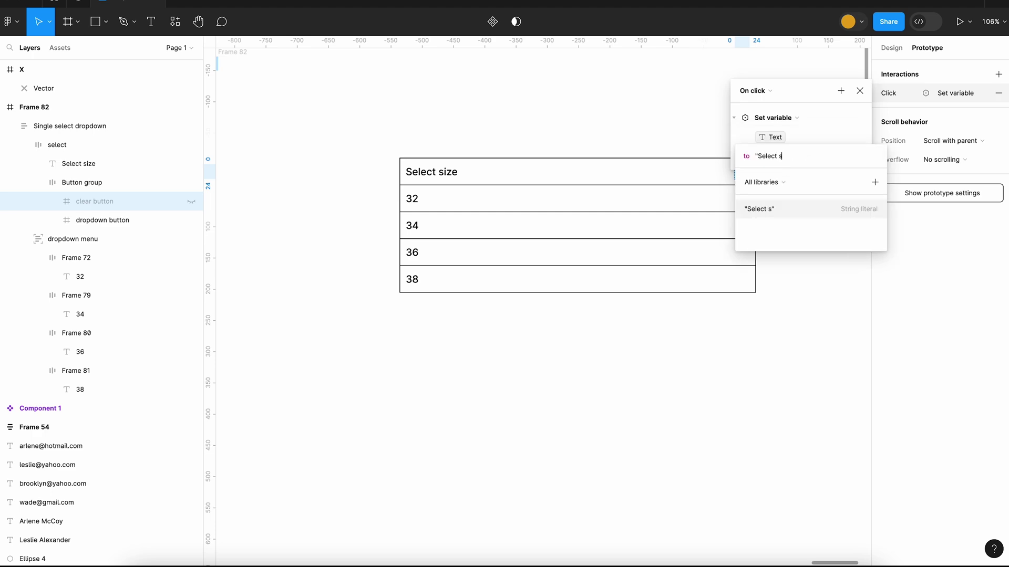
pyautogui.write('ize"')
pyautogui.press('Return')
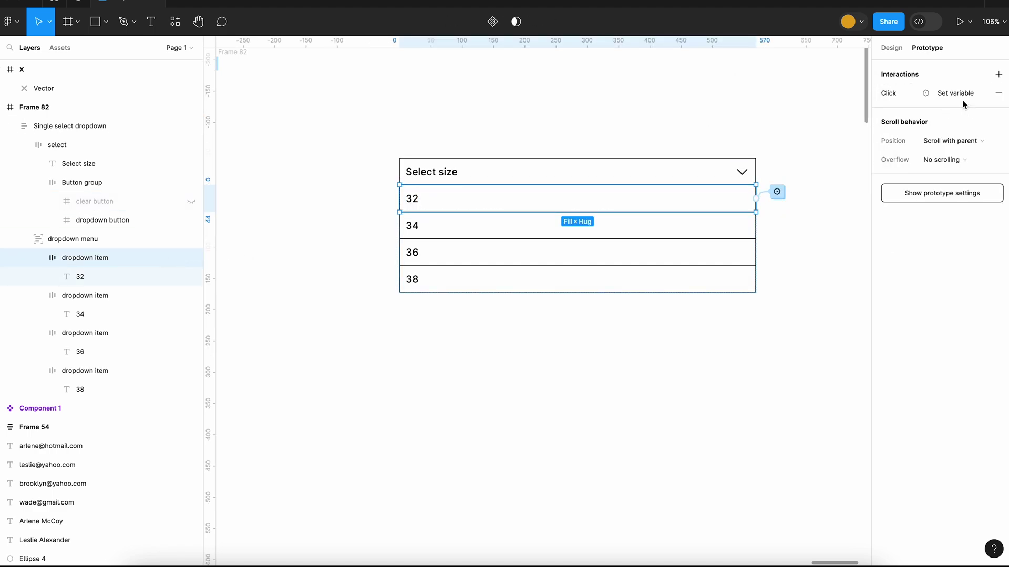
# Step: Add a Set variable action making show clear button true on the 32 and 34 items' clicks
pyautogui.click(956, 94)
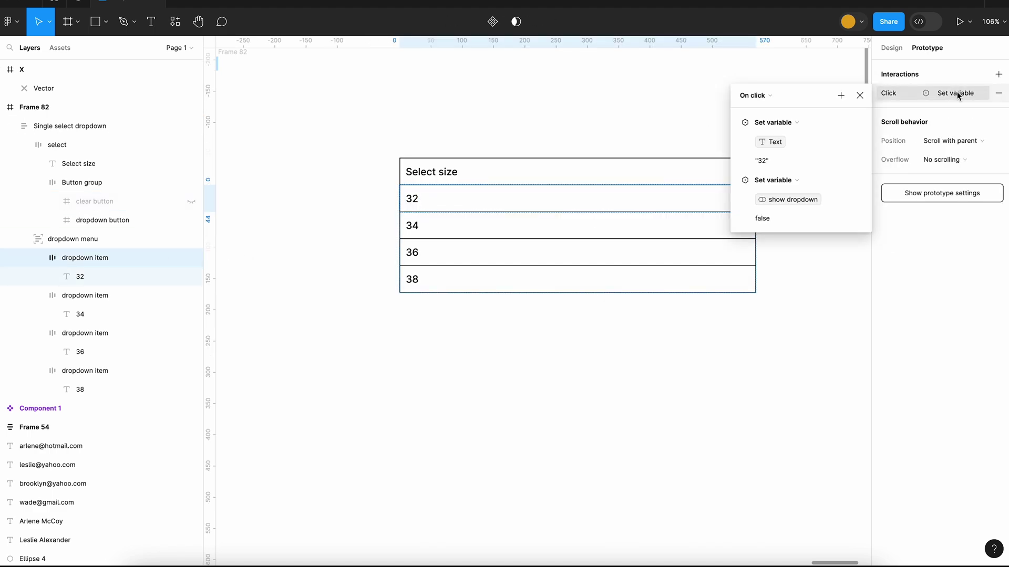
pyautogui.click(841, 96)
pyautogui.click(857, 156)
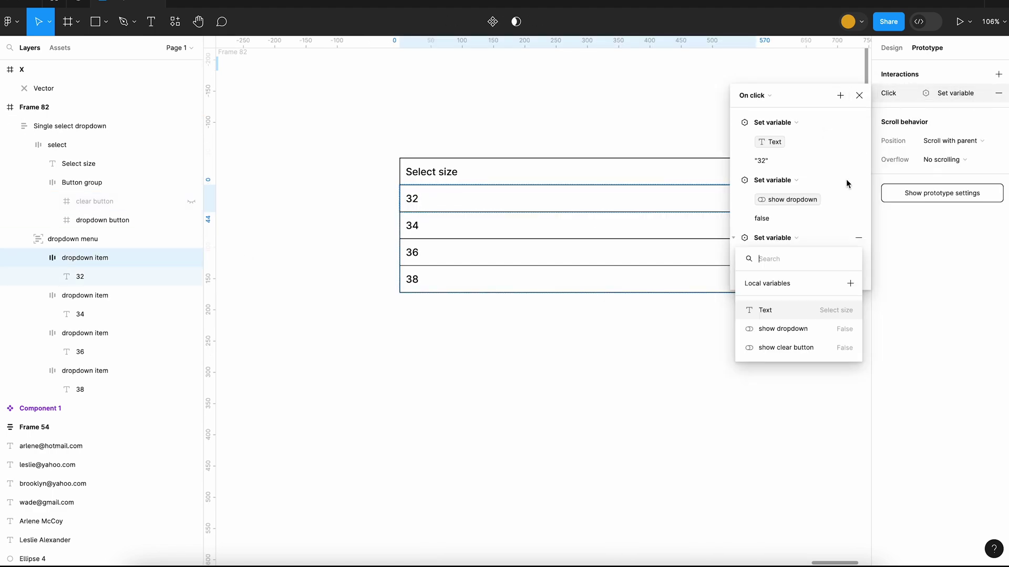
pyautogui.click(806, 347)
pyautogui.write('true')
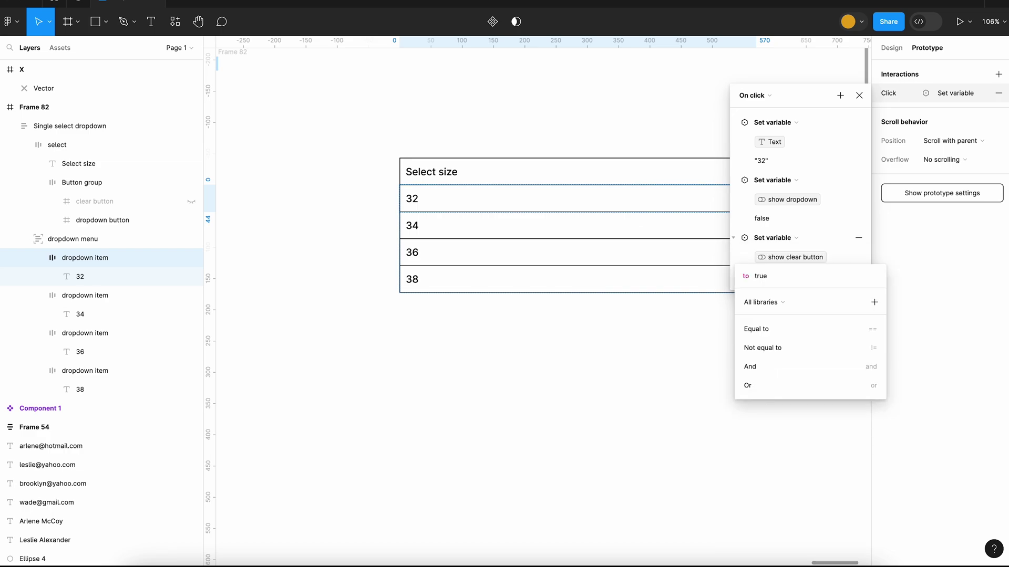
pyautogui.press('Return')
pyautogui.click(103, 295)
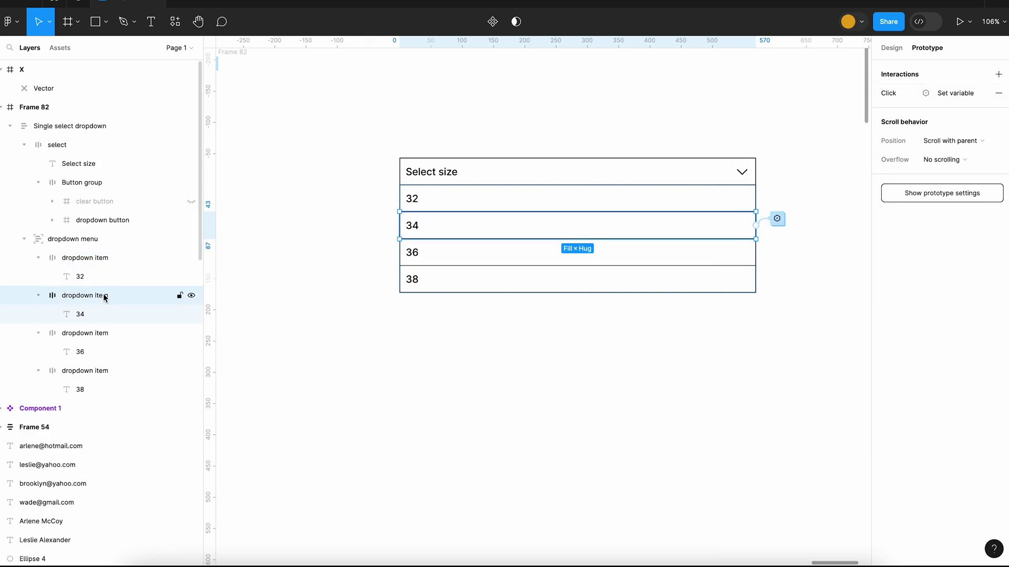
pyautogui.click(966, 95)
pyautogui.click(841, 96)
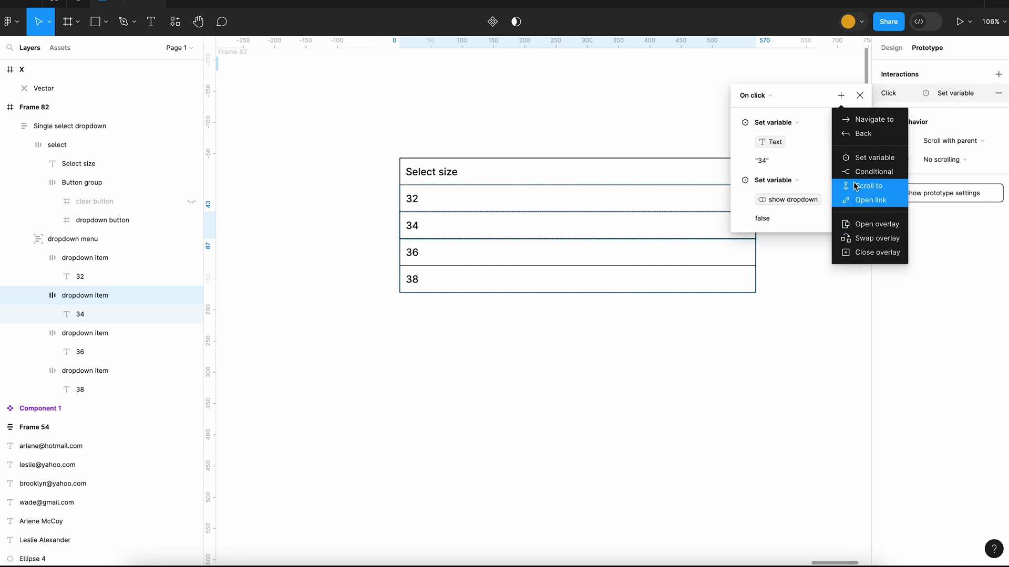
pyautogui.click(873, 157)
pyautogui.click(784, 350)
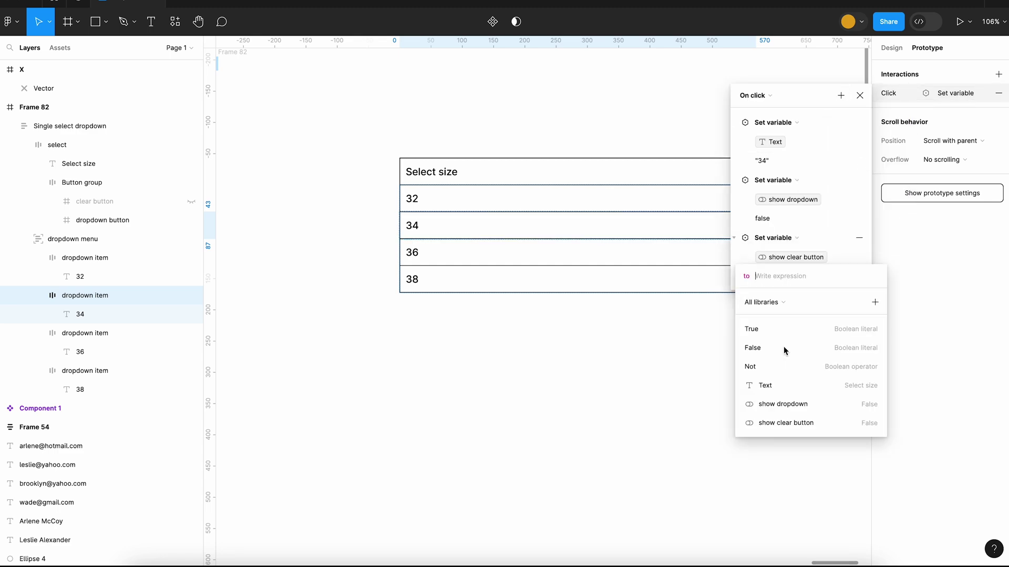
pyautogui.write('tru')
pyautogui.press('Return')
# Step: Add the same show clear button = true action to the 36 and 38 items' clicks
pyautogui.click(124, 339)
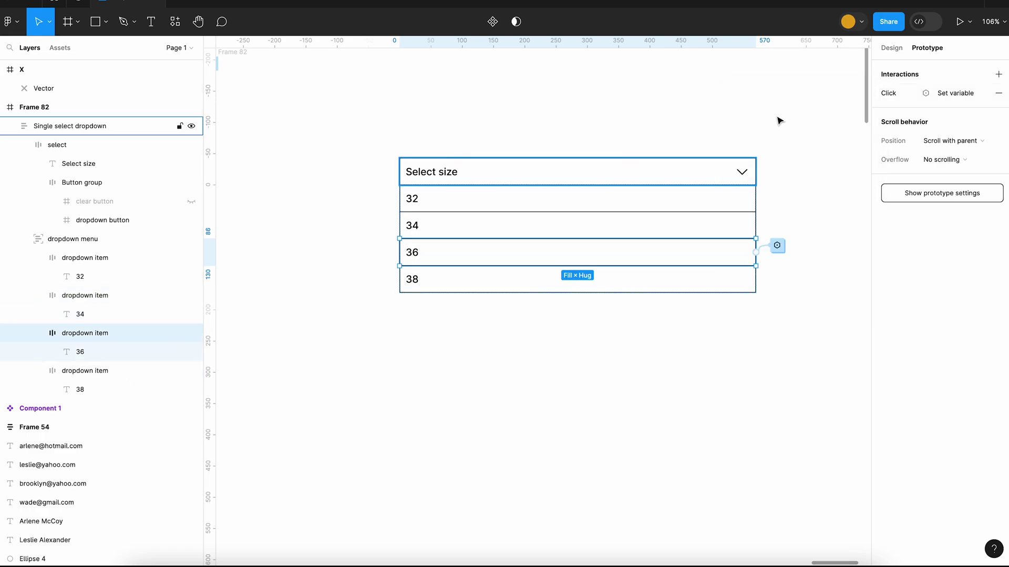
pyautogui.click(959, 93)
pyautogui.click(841, 95)
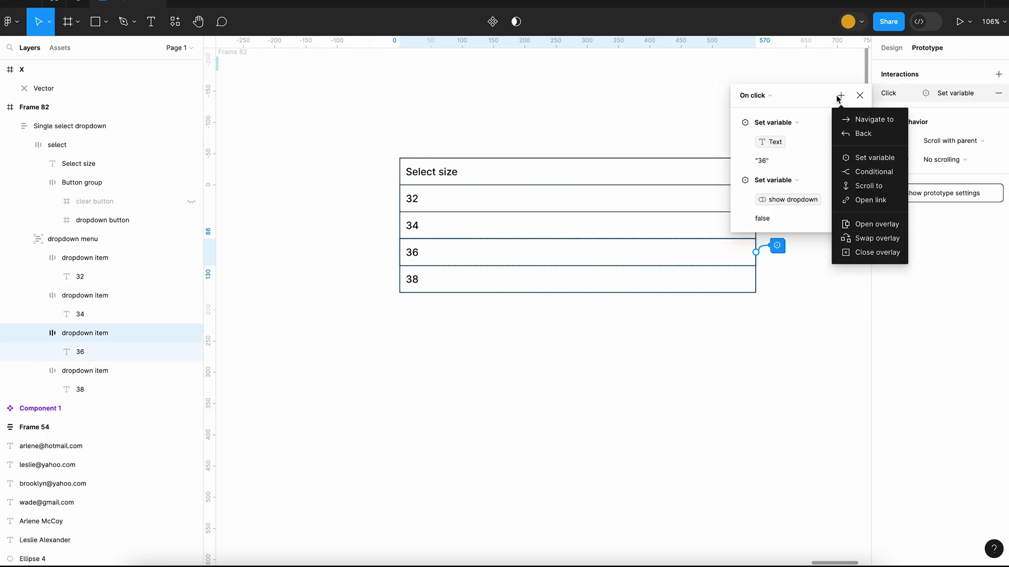
pyautogui.click(860, 159)
pyautogui.click(803, 347)
pyautogui.write('true')
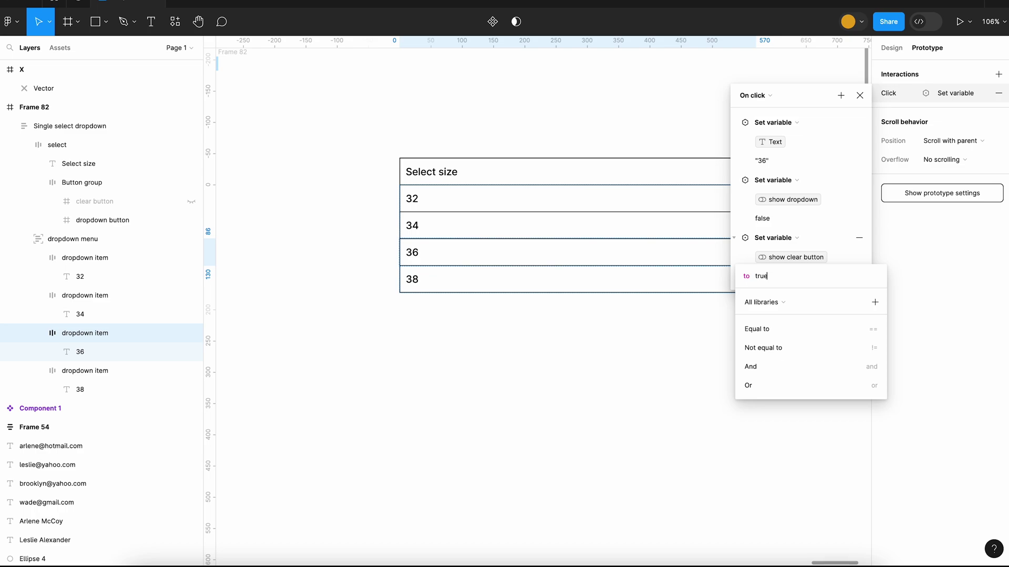
pyautogui.press('Return')
pyautogui.click(84, 371)
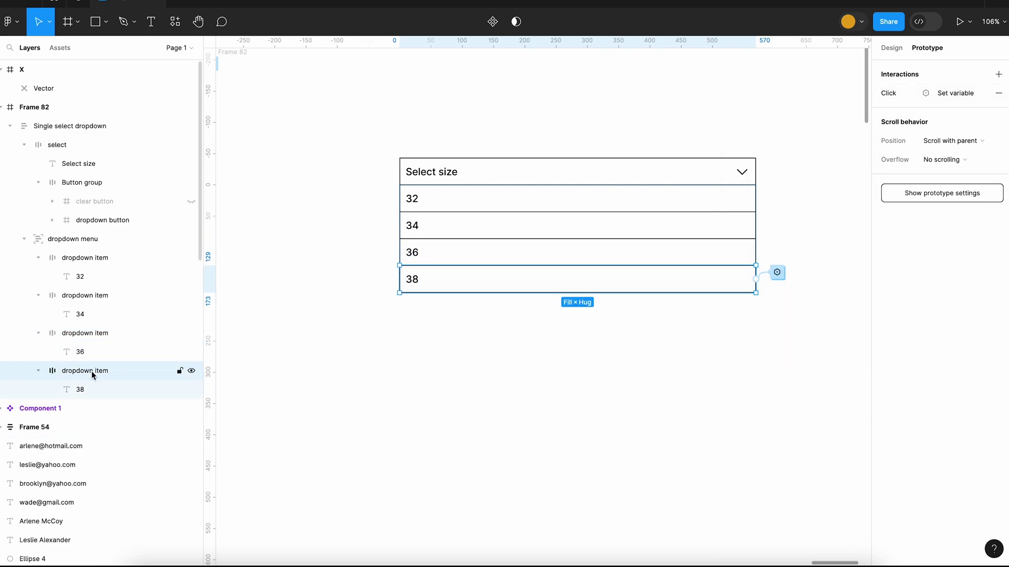
pyautogui.click(915, 93)
pyautogui.click(841, 95)
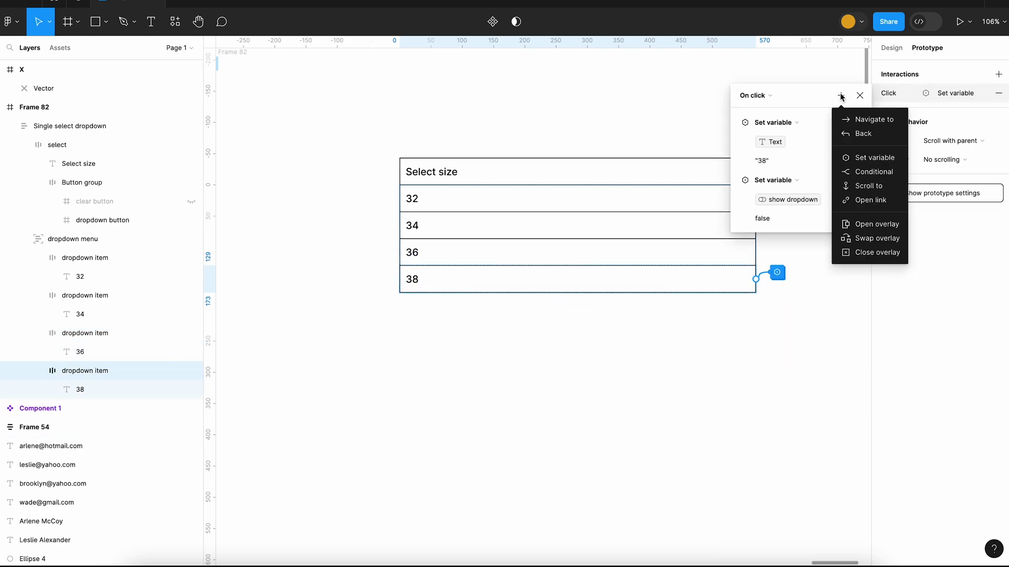
pyautogui.click(860, 159)
pyautogui.click(765, 347)
pyautogui.write('t')
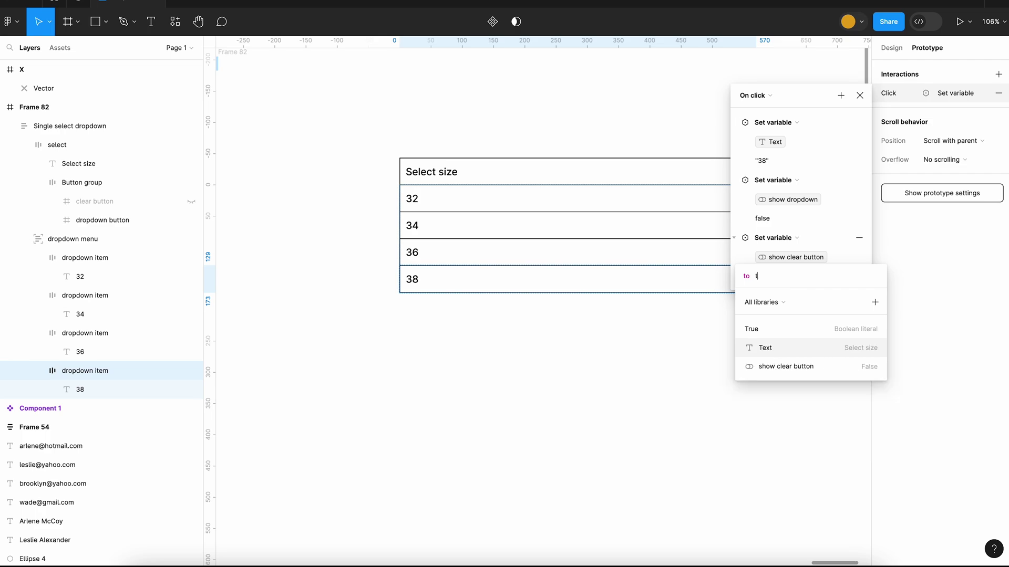
pyautogui.write('r')
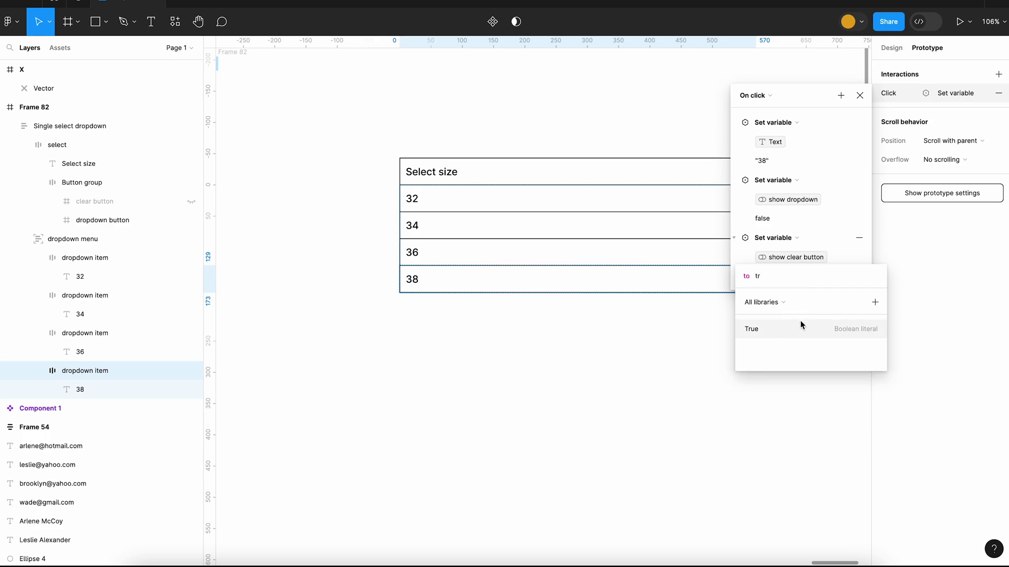
pyautogui.click(800, 327)
pyautogui.click(668, 358)
pyautogui.click(668, 359)
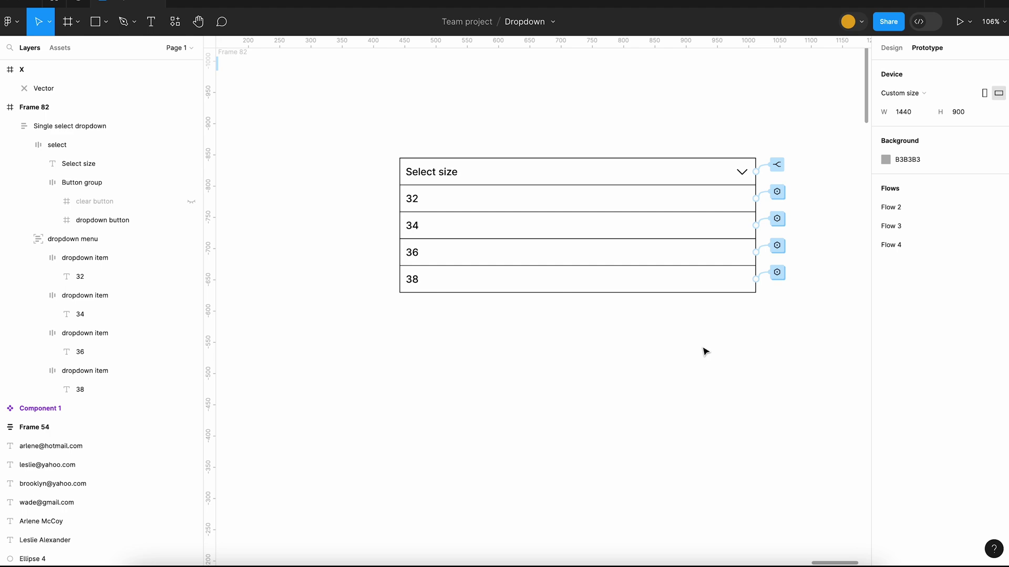
# Step: Bind the dropdown menu frame's layer visibility to the show dropdown variable
pyautogui.click(628, 263)
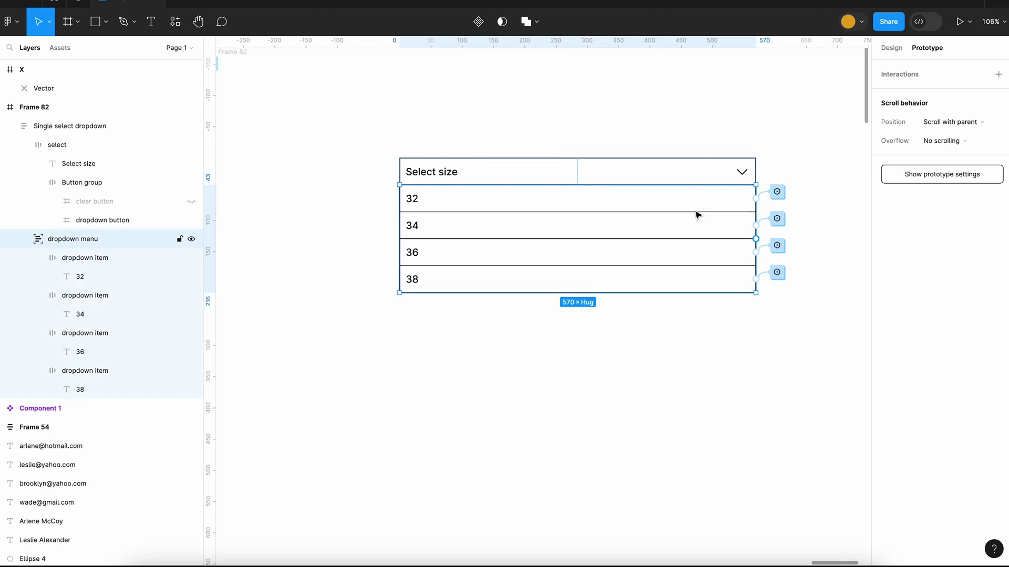
pyautogui.click(896, 50)
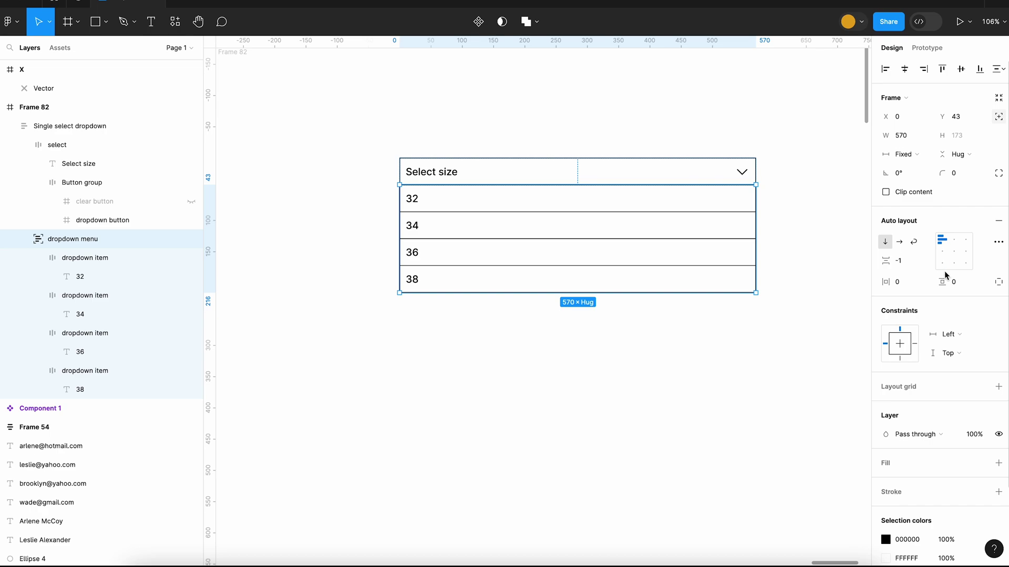
pyautogui.scroll(-1, 945, 275)
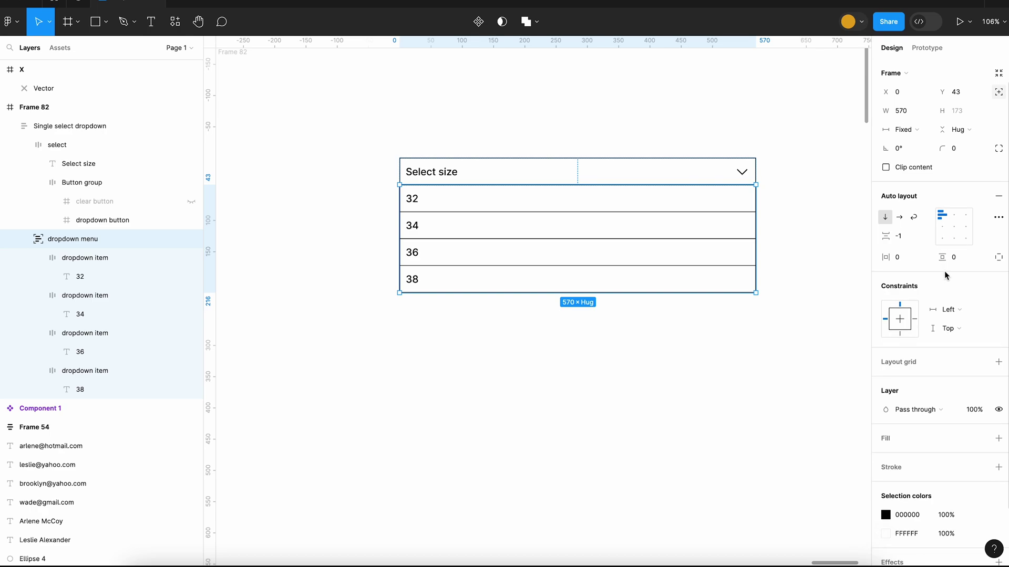
pyautogui.click(998, 411)
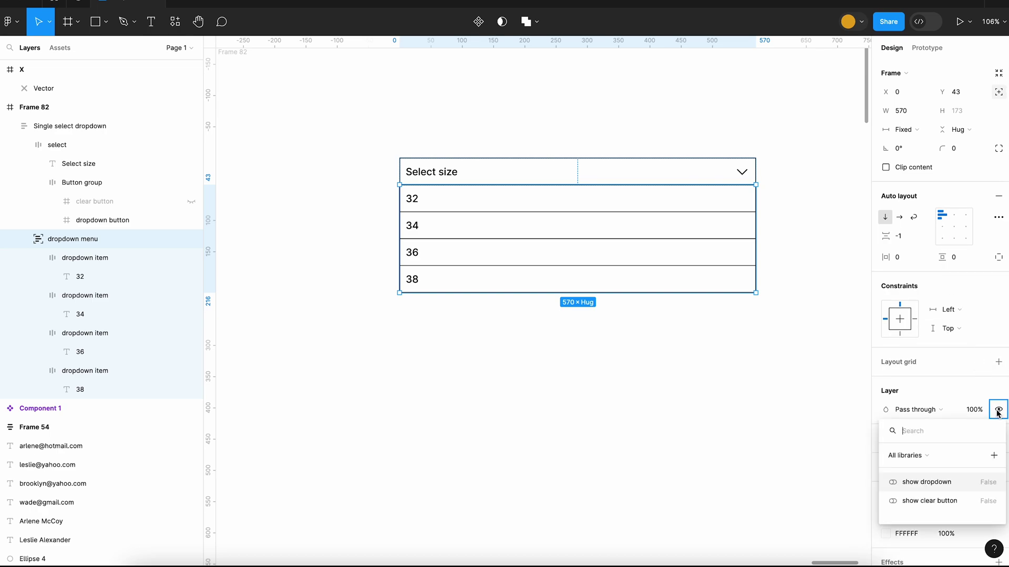
pyautogui.click(946, 482)
pyautogui.click(541, 331)
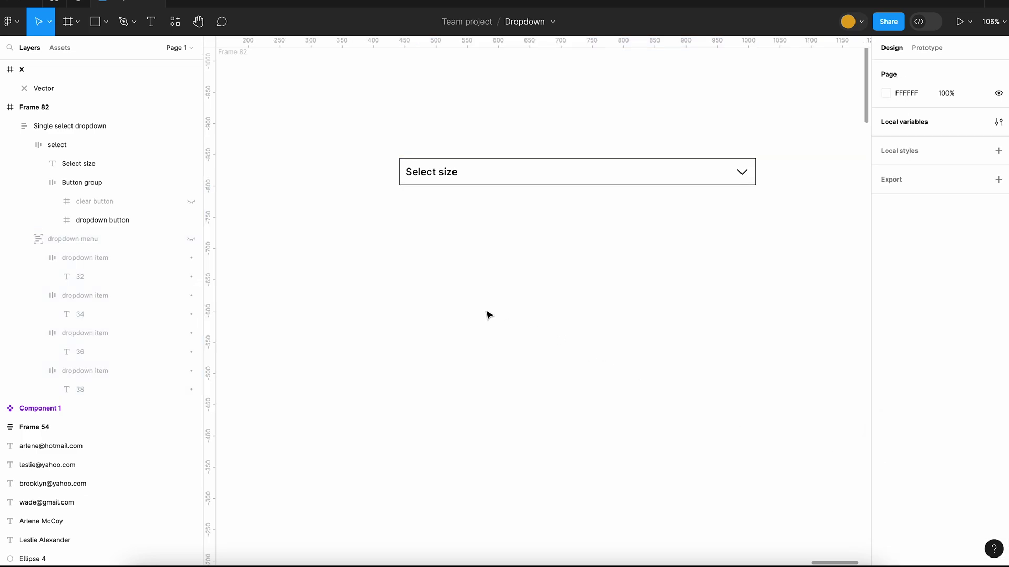
pyautogui.hotkey('ctrl', 'alt', 'Return')
pyautogui.click(541, 145)
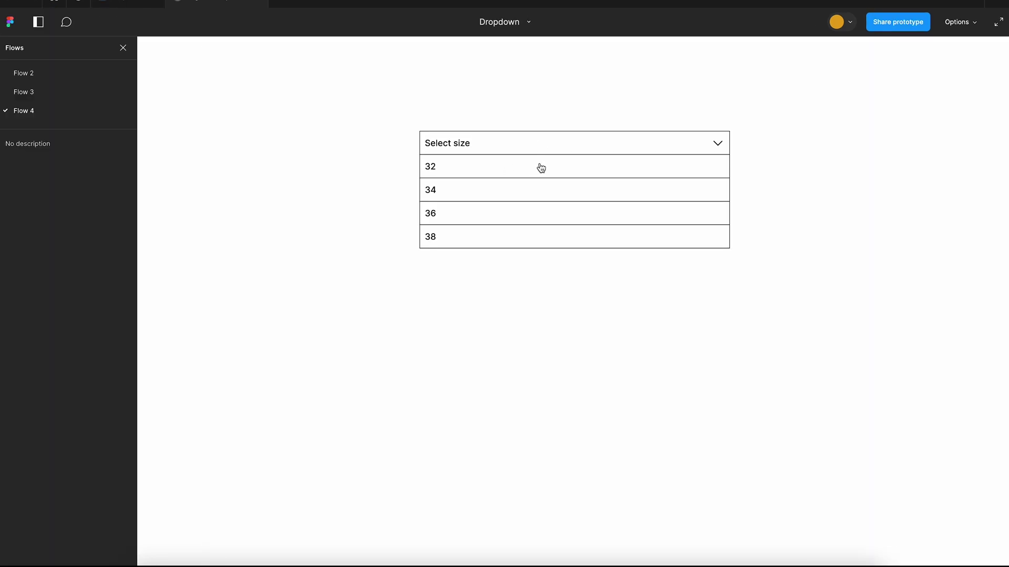
pyautogui.click(541, 168)
pyautogui.click(553, 143)
pyautogui.click(534, 213)
pyautogui.click(699, 143)
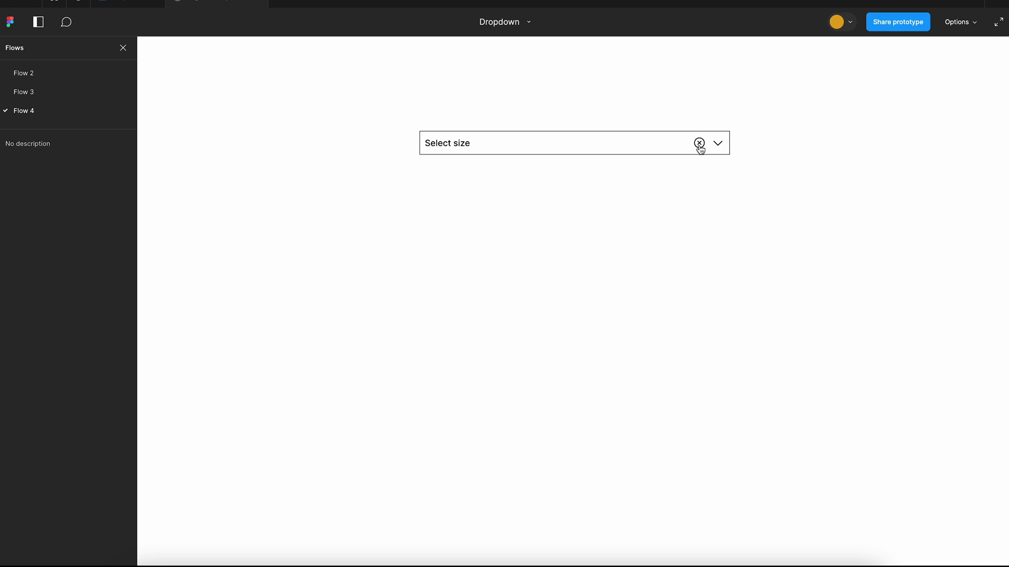
pyautogui.click(598, 148)
pyautogui.click(563, 237)
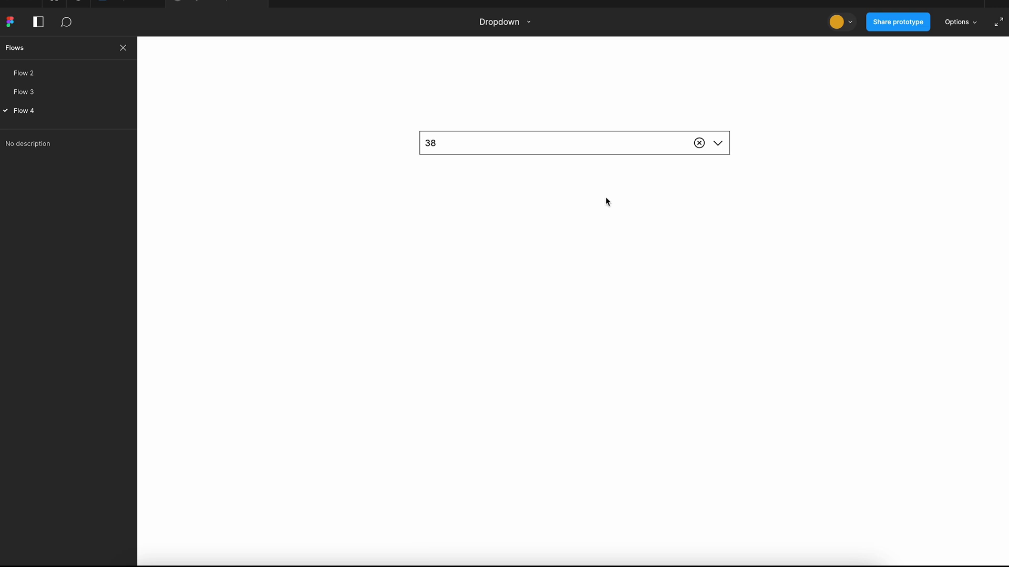
pyautogui.click(698, 149)
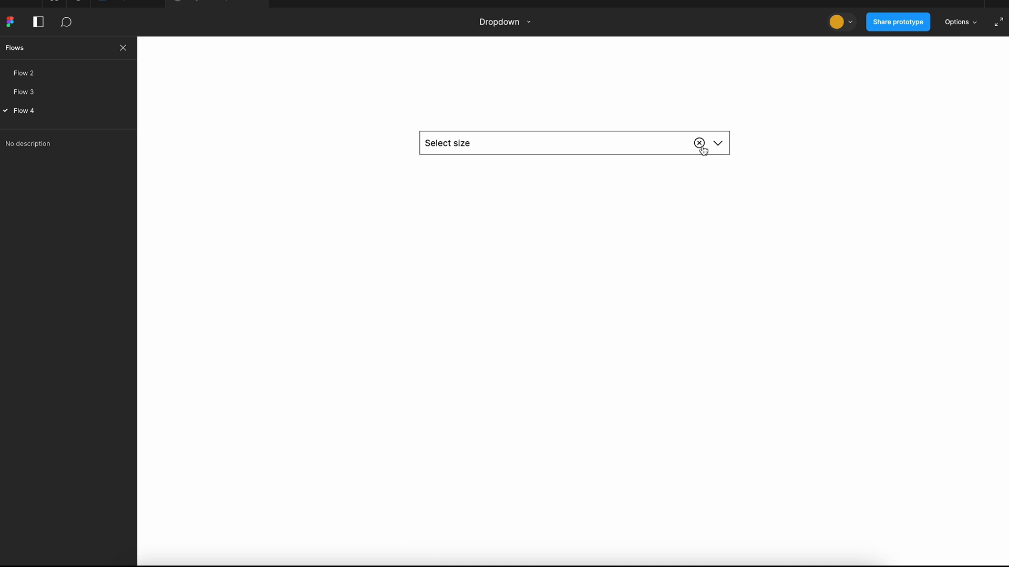
pyautogui.click(137, 5)
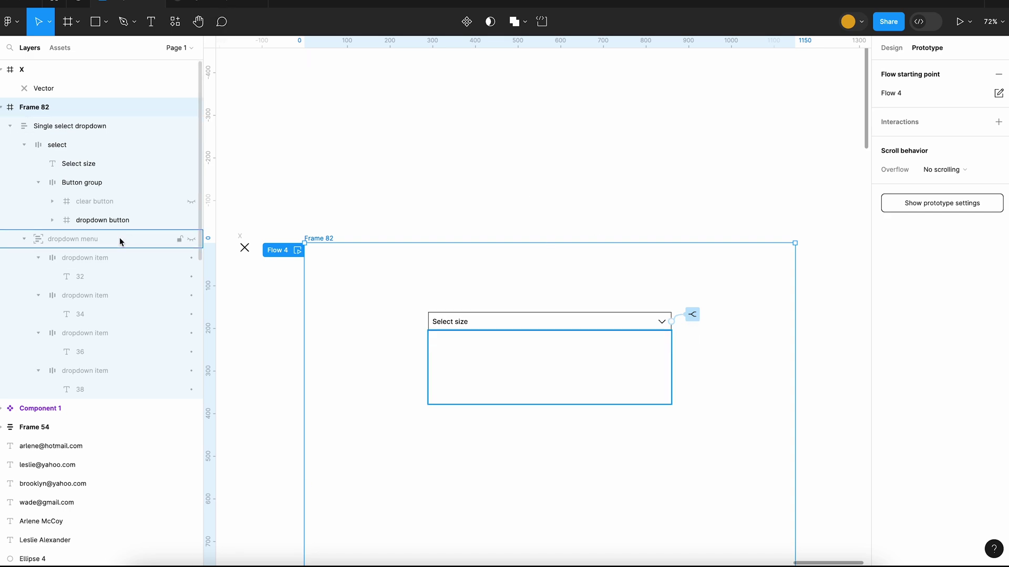
# Step: Add a Set variable action to the clear button's click setting show clear button to False
pyautogui.click(108, 202)
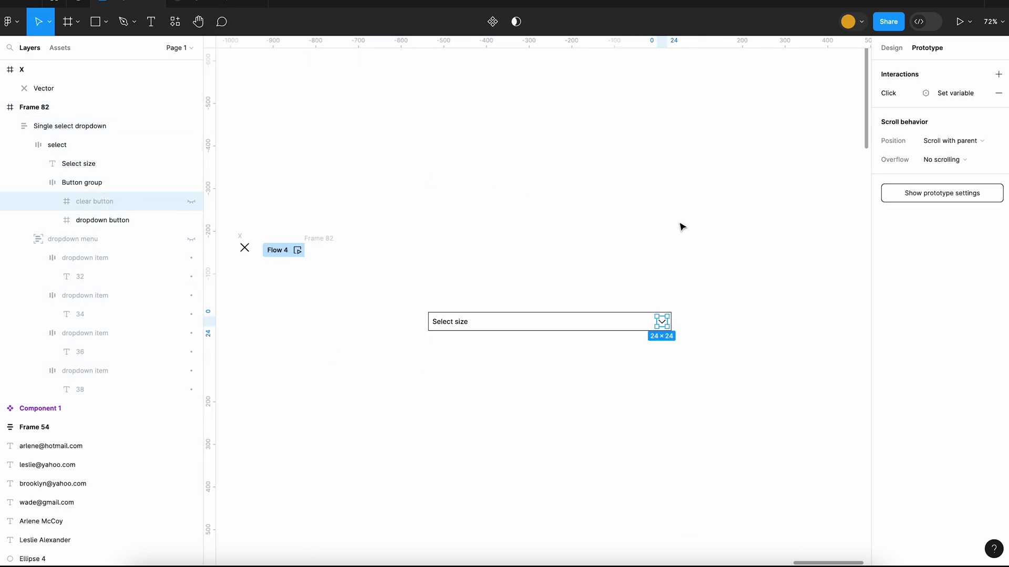
pyautogui.click(952, 95)
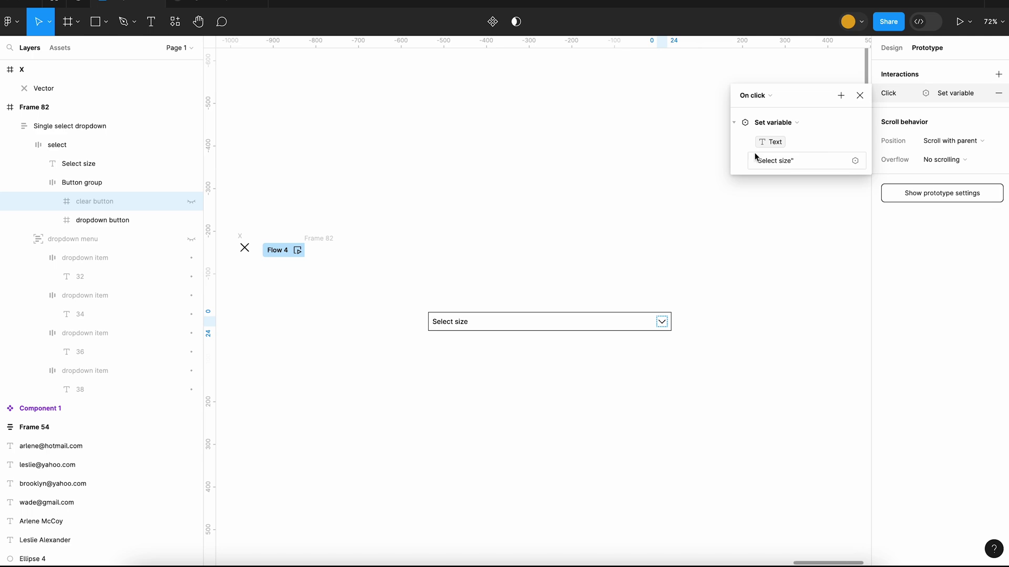
pyautogui.click(841, 95)
pyautogui.click(855, 156)
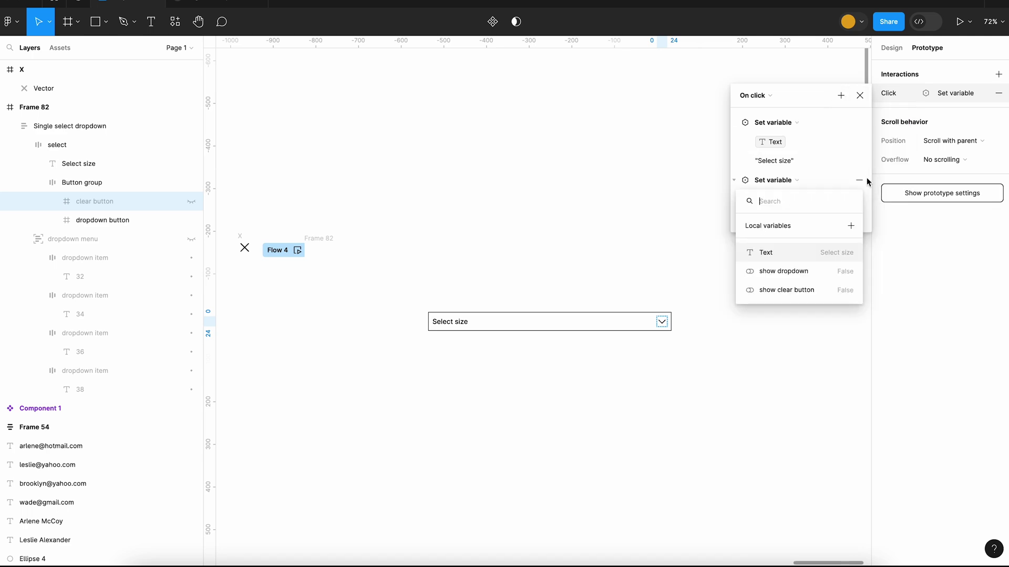
pyautogui.click(790, 289)
pyautogui.click(786, 292)
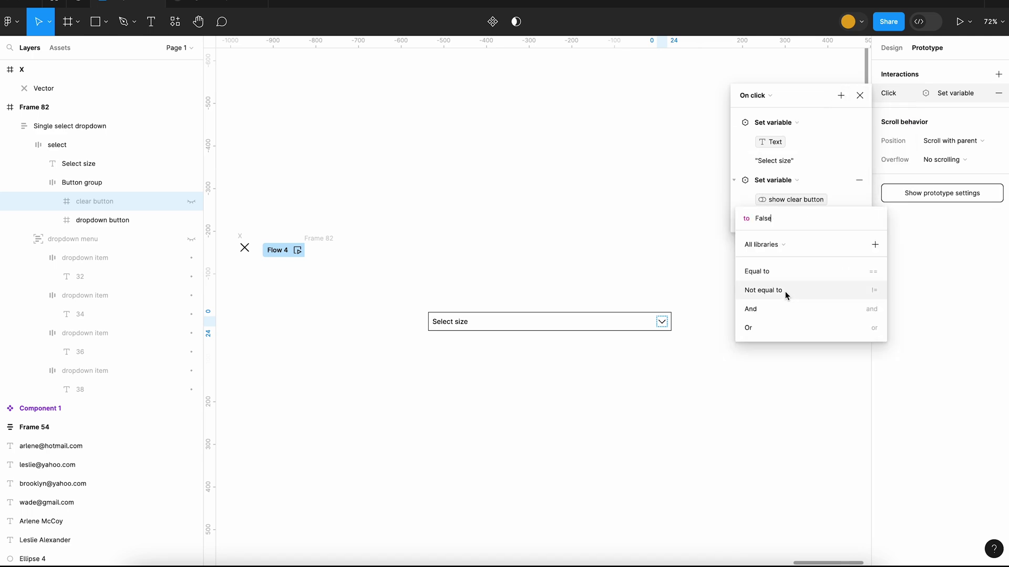
pyautogui.click(678, 220)
pyautogui.click(278, 65)
# Step: In preview, pick sizes 32, 38 and 36, clearing after each, then finish on 32
pyautogui.click(297, 250)
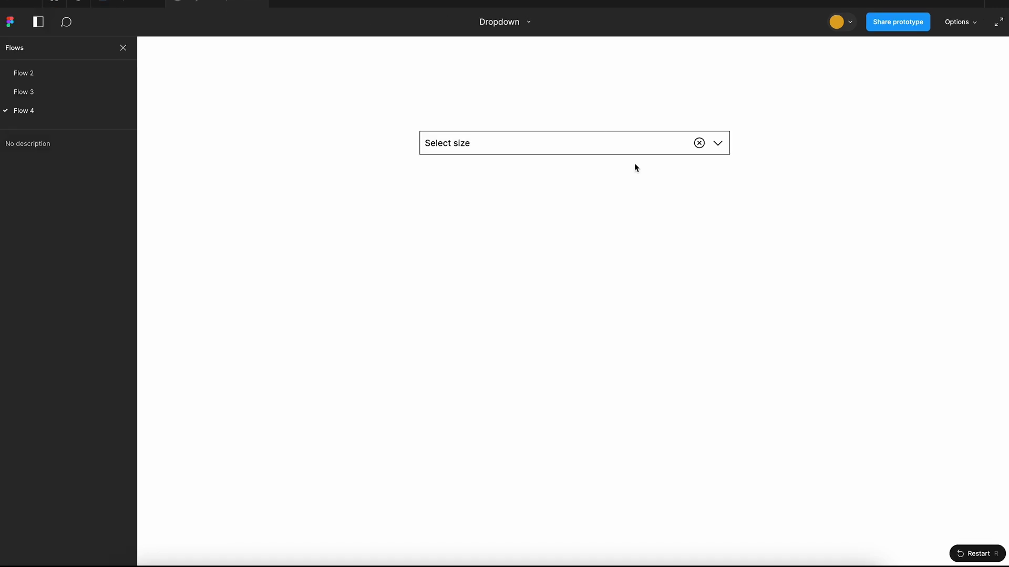
pyautogui.click(681, 146)
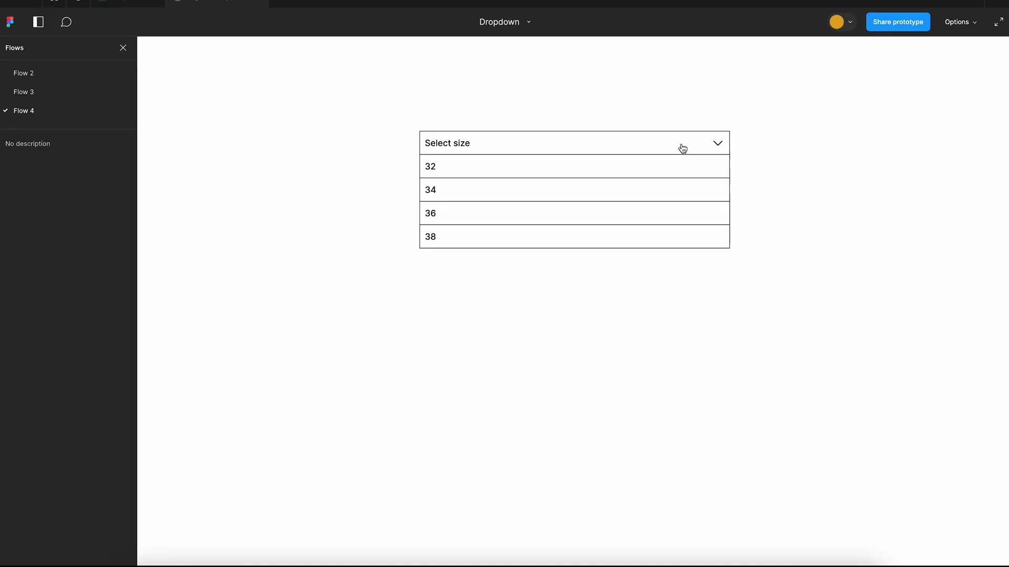
pyautogui.click(616, 171)
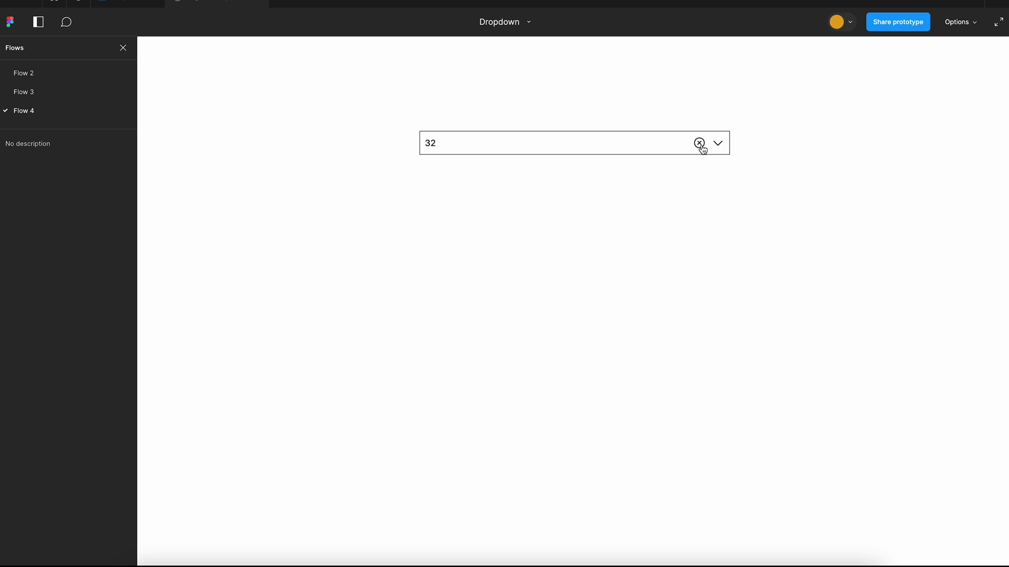
pyautogui.click(699, 144)
pyautogui.click(639, 147)
pyautogui.click(591, 236)
pyautogui.click(699, 147)
pyautogui.click(630, 150)
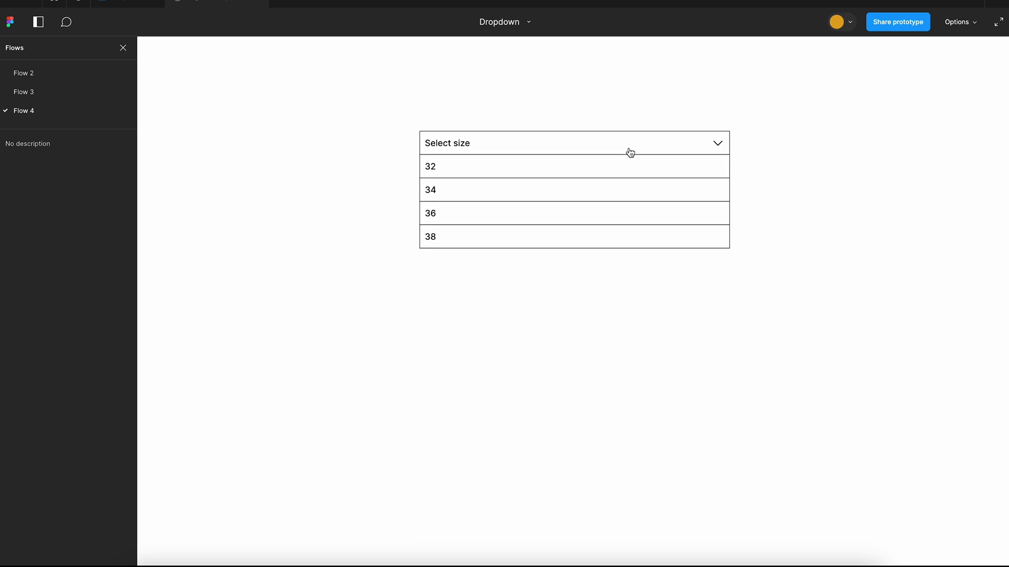
pyautogui.click(573, 222)
pyautogui.click(699, 143)
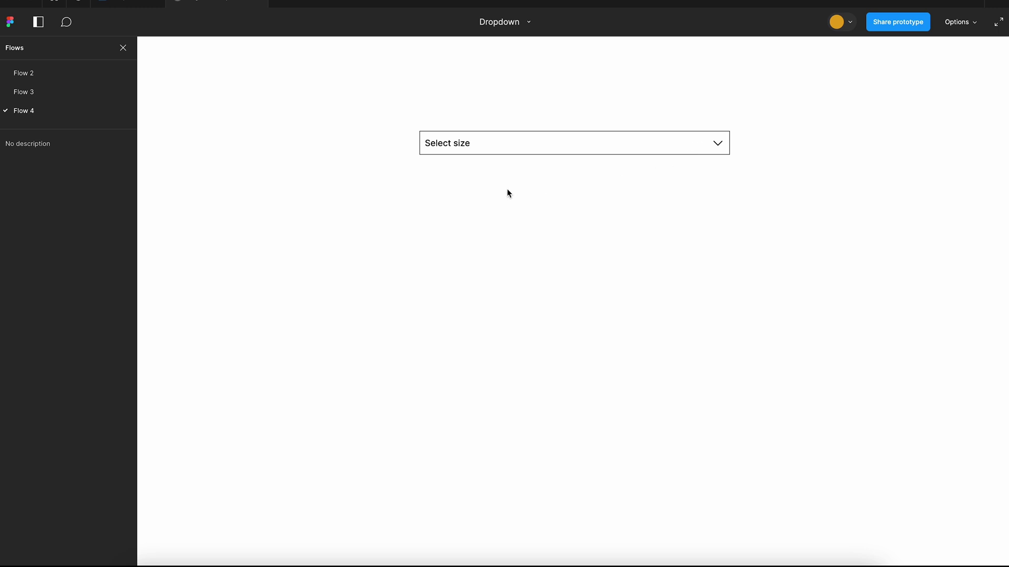
pyautogui.click(530, 151)
pyautogui.click(485, 170)
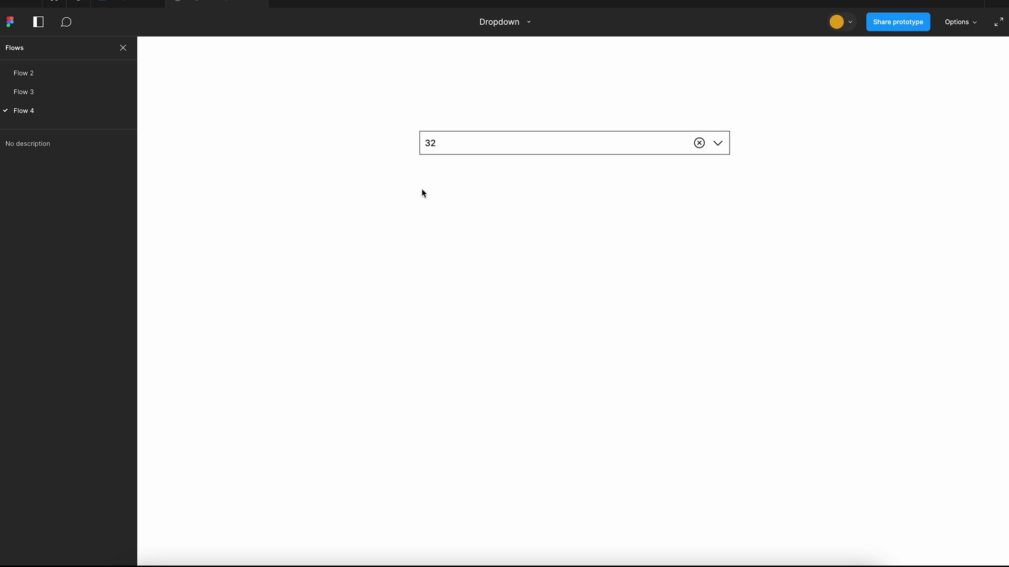